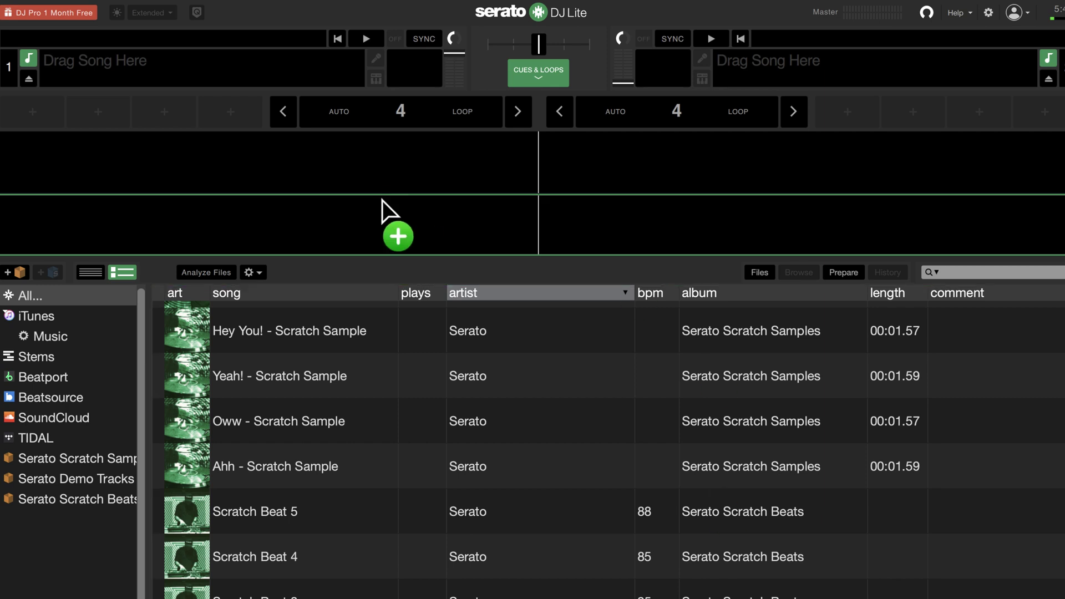
# Load "Twerk (Clean) (BPM Supreme 128-95 Trans)" onto the first deck and play it through its tempo transition
pyautogui.moveTo(380, 209); pyautogui.dragTo(381, 202)
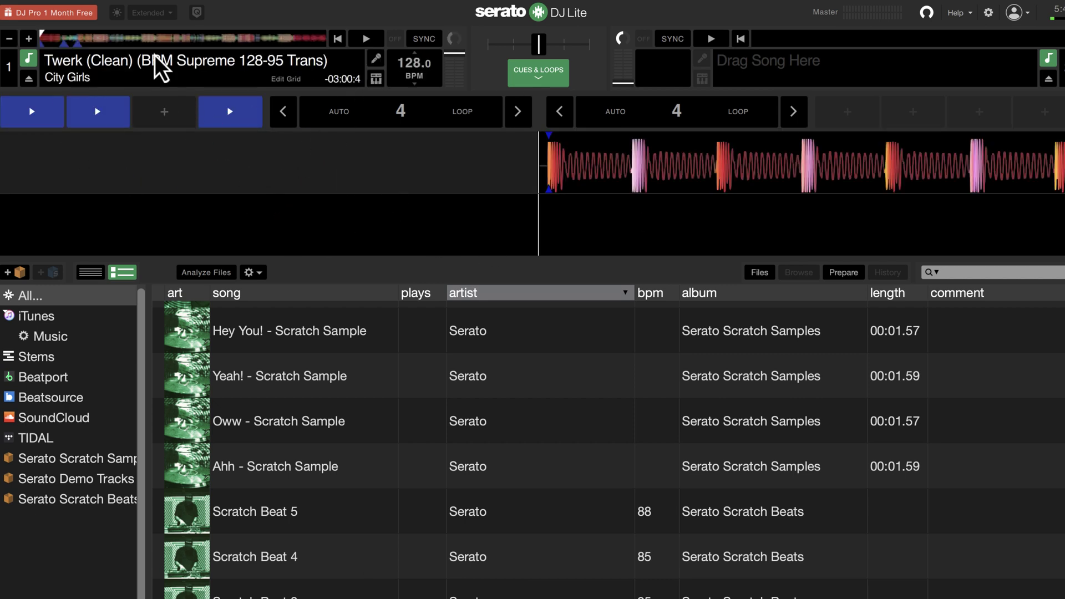
pyautogui.click(464, 60)
pyautogui.press('space')
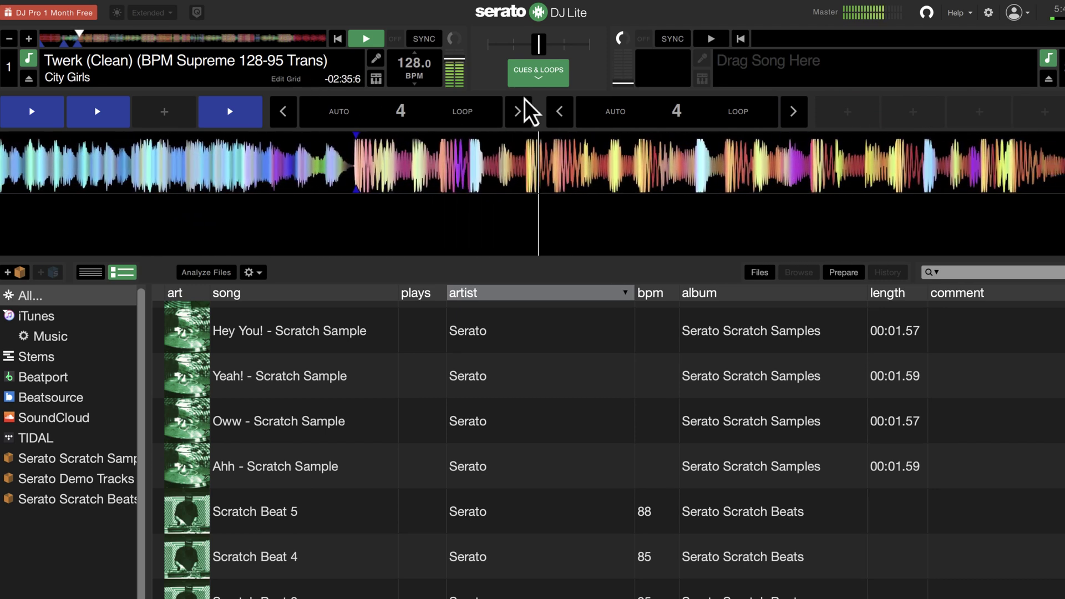
pyautogui.press('space')
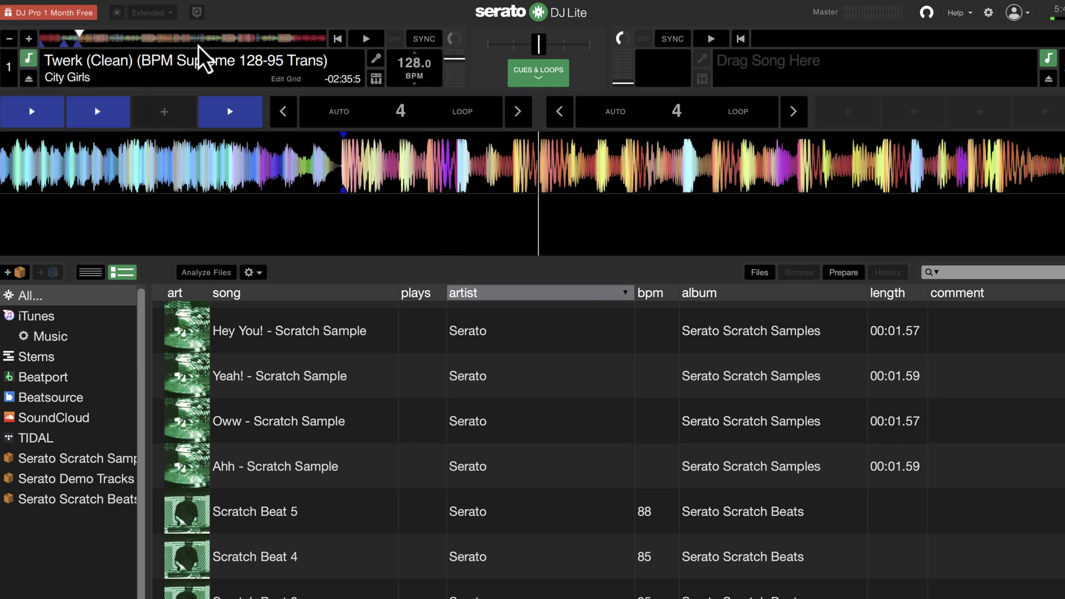
# Open the track's beatgrid for editing, clear the existing markers and set a new marker on the very first beat
pyautogui.moveTo(64, 42); pyautogui.dragTo(1, 57)
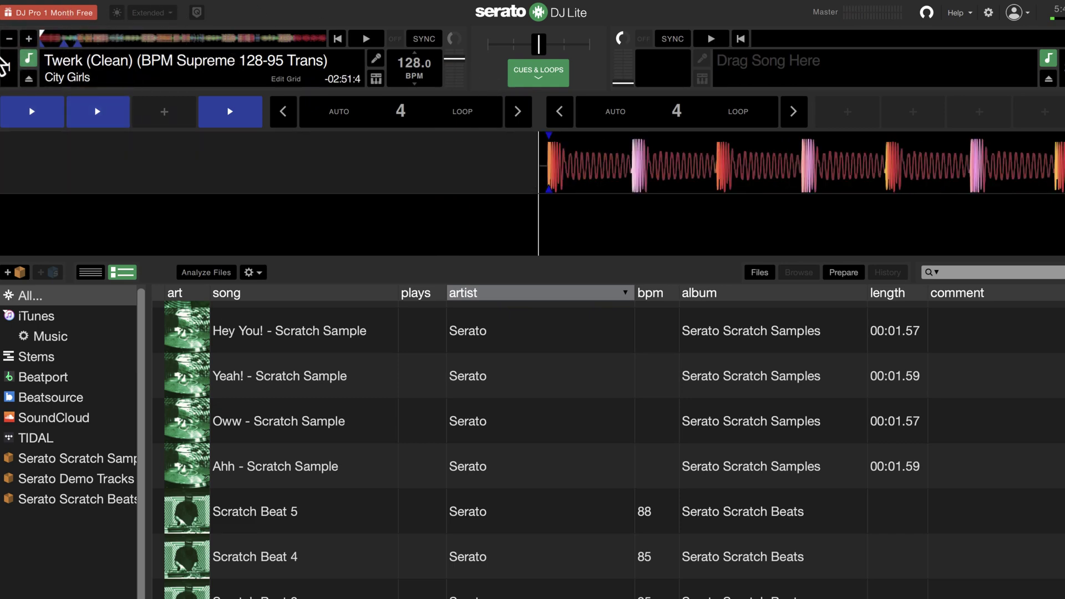
pyautogui.click(279, 78)
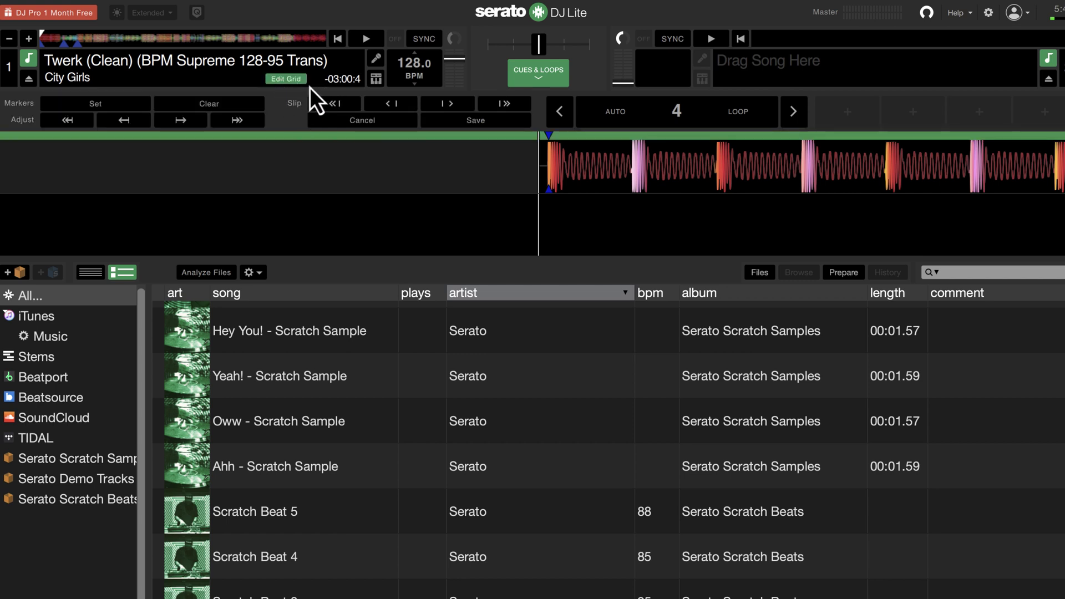
pyautogui.click(208, 107)
pyautogui.moveTo(533, 164); pyautogui.dragTo(523, 163)
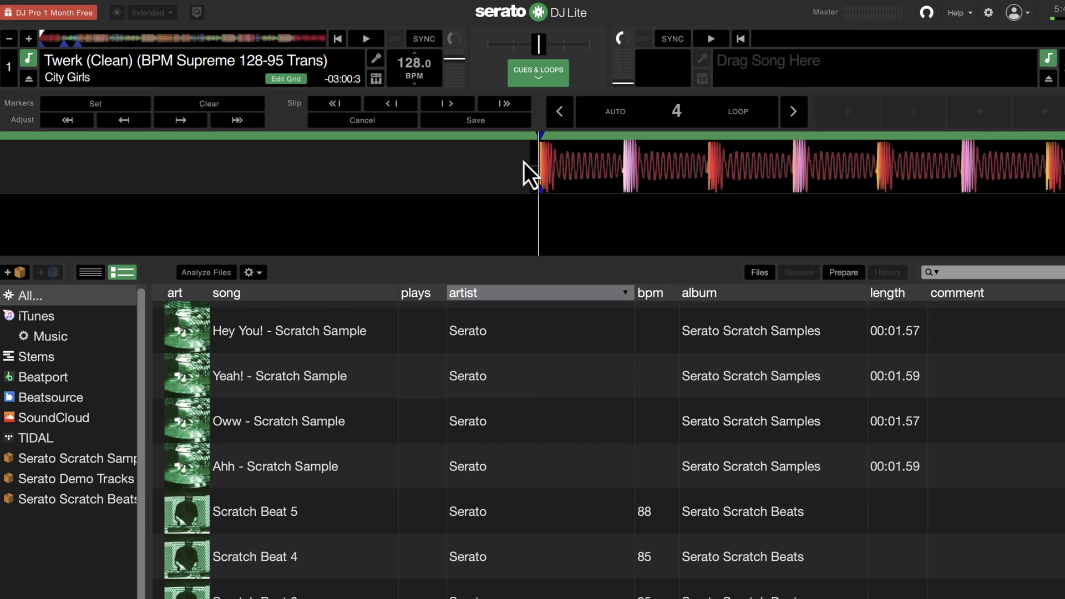
pyautogui.click(83, 105)
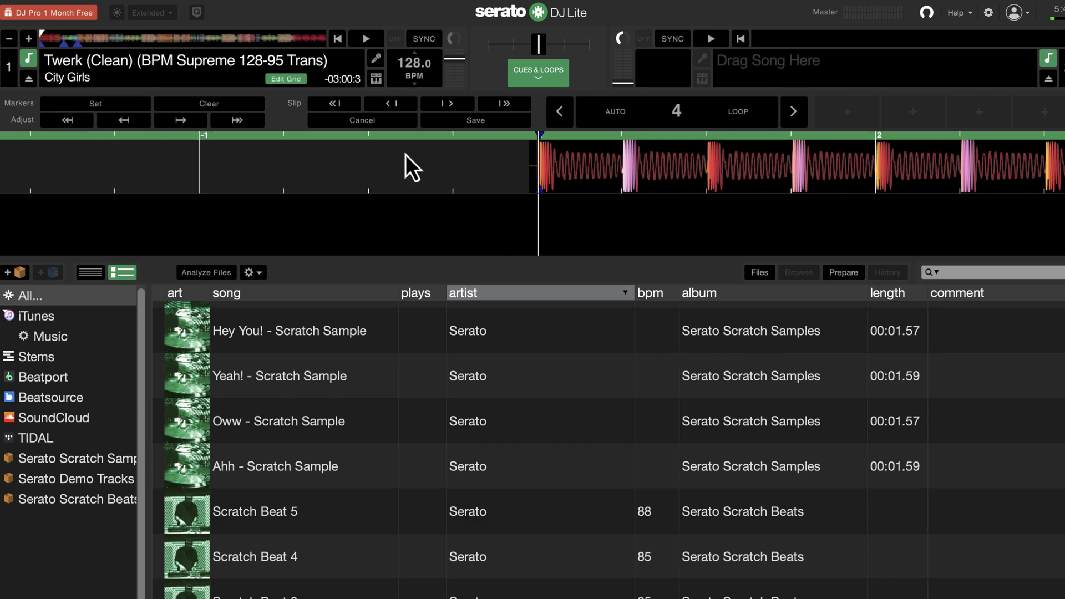
# Check the grid around bars 3 to 5 and fine-tune its spacing to 128.0 BPM
pyautogui.click(51, 41)
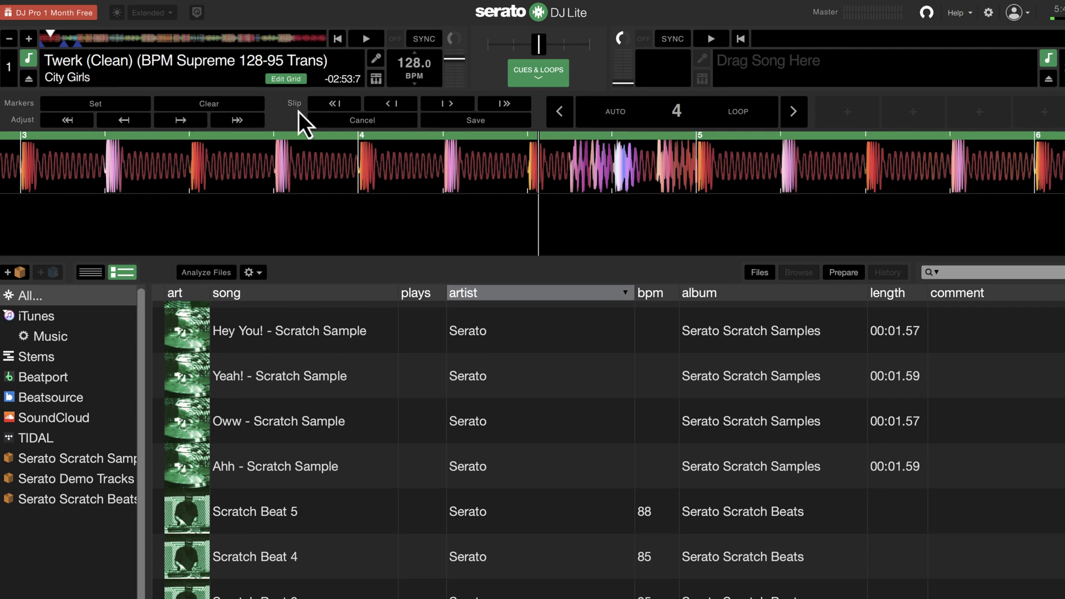
pyautogui.click(446, 102)
pyautogui.click(177, 123)
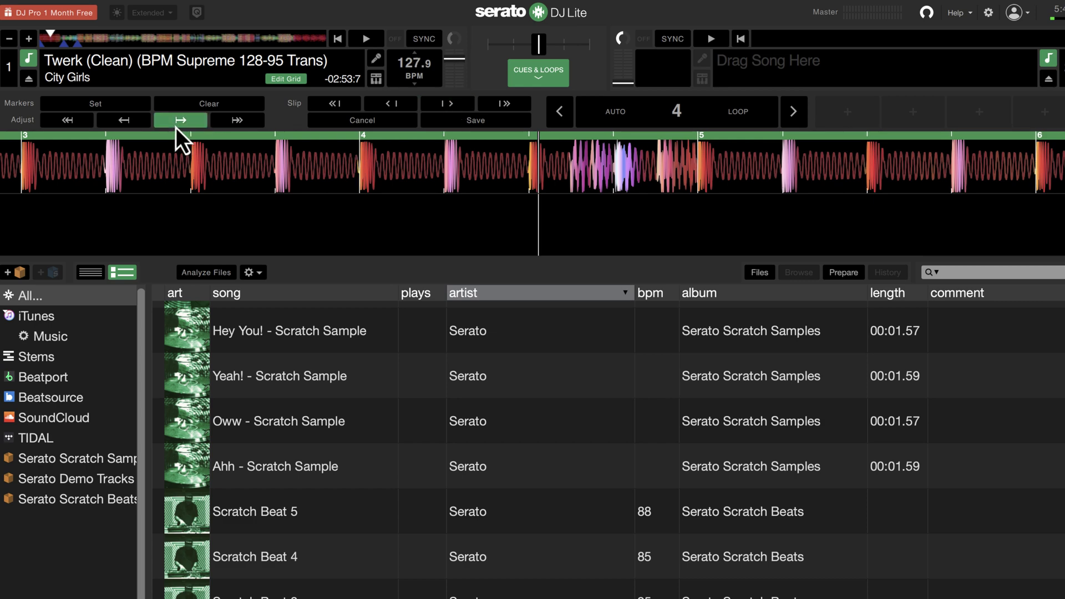
pyautogui.click(126, 123)
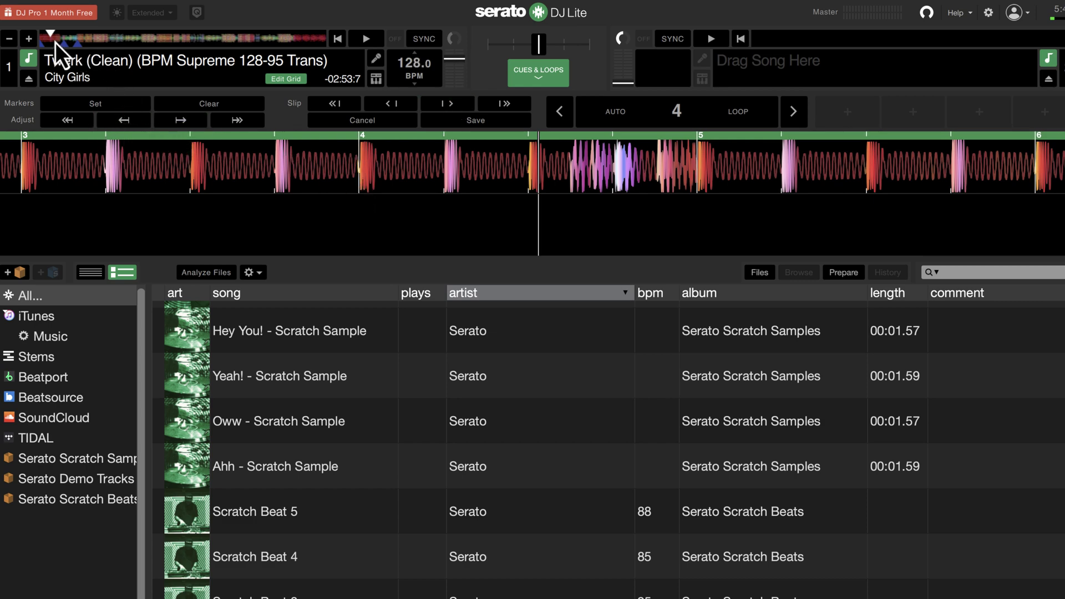
# Set a beatgrid marker at the cue point after bar 8, with about 2:45.3 remaining
pyautogui.moveTo(52, 44); pyautogui.dragTo(59, 45)
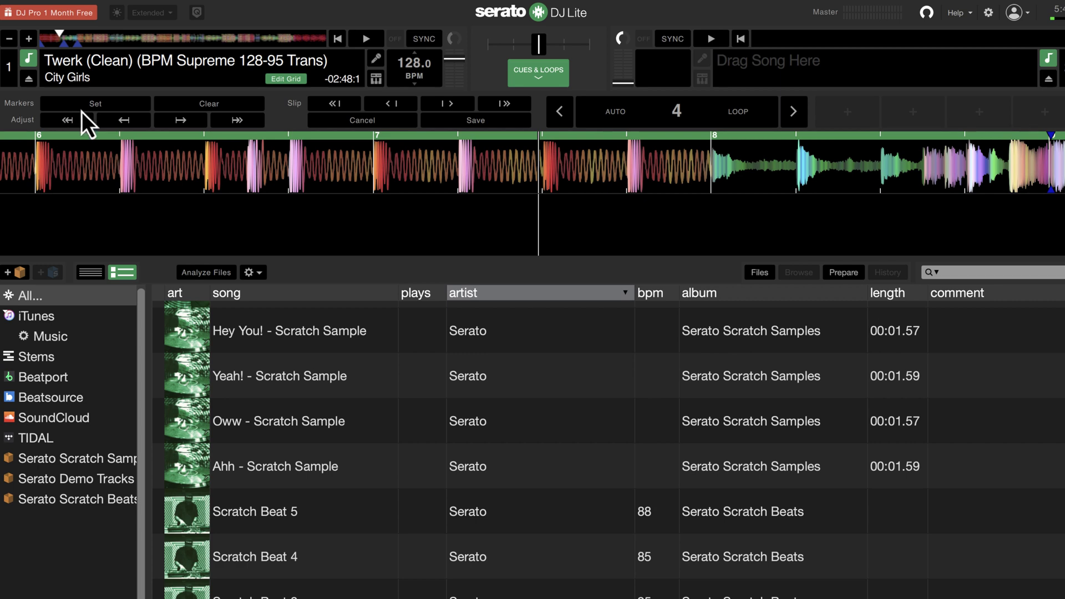
pyautogui.press('w')
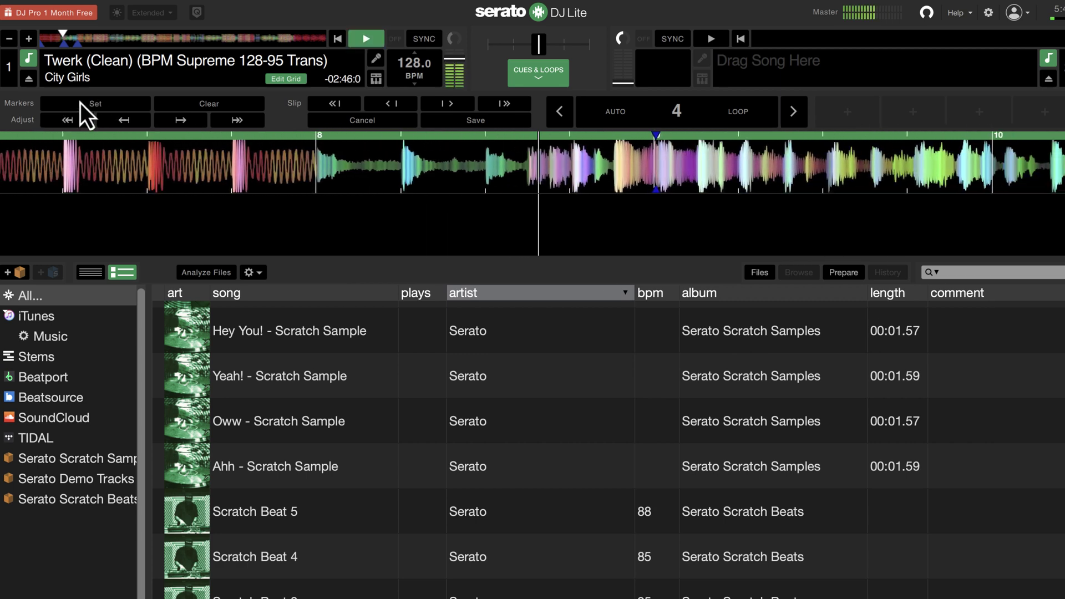
pyautogui.press('w')
pyautogui.moveTo(424, 161); pyautogui.dragTo(432, 161)
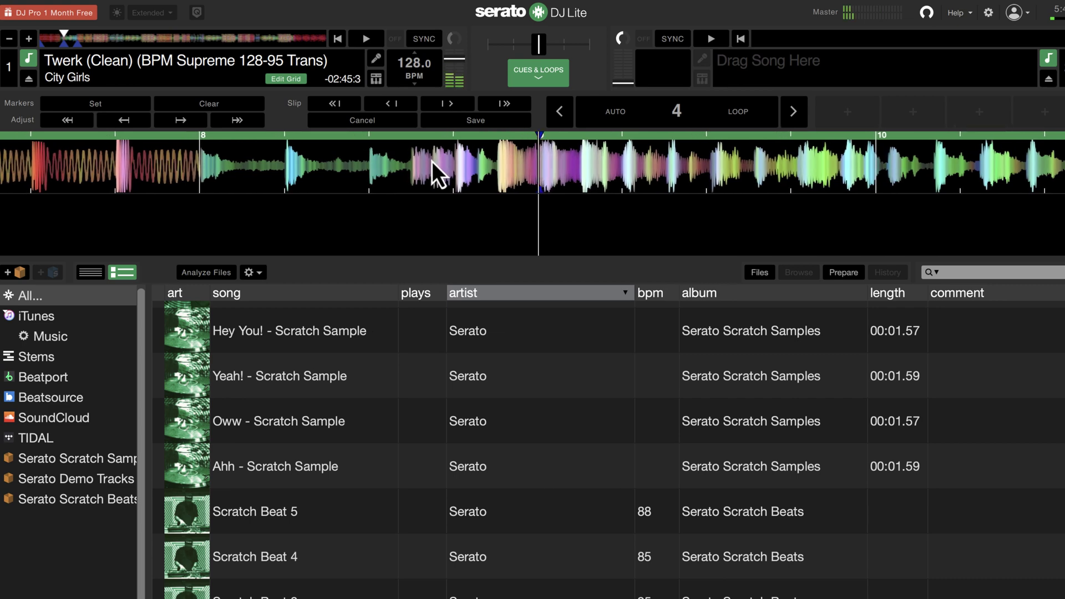
pyautogui.click(139, 109)
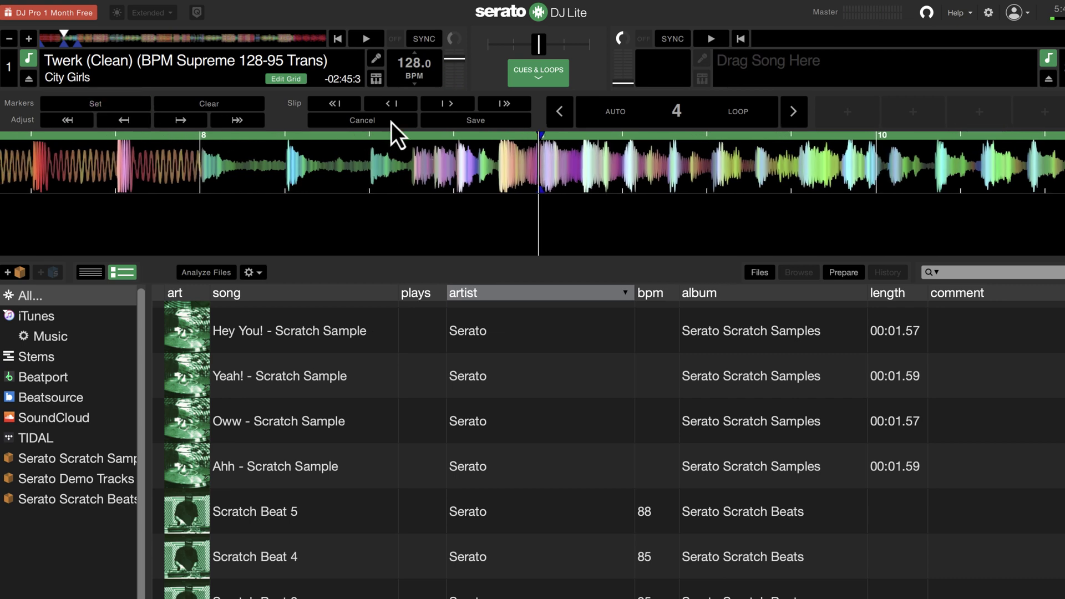
# Set another beatgrid marker where the tempo changes, at the cue point with about 2:36.6 remaining
pyautogui.moveTo(71, 41); pyautogui.dragTo(76, 43)
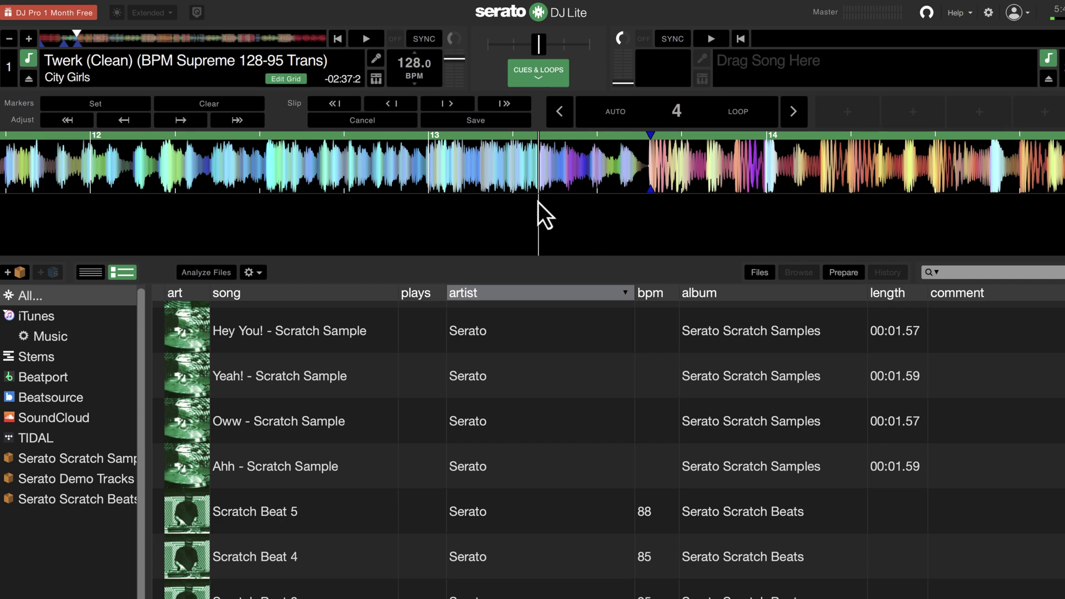
pyautogui.press('w')
pyautogui.press('w')
pyautogui.moveTo(507, 168); pyautogui.dragTo(524, 169)
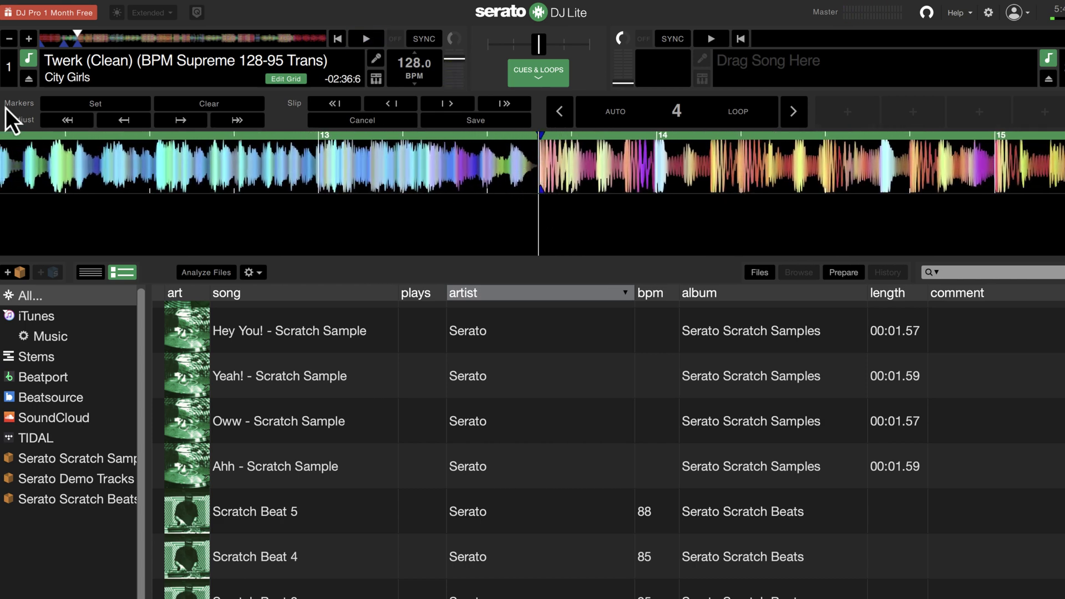
pyautogui.click(72, 106)
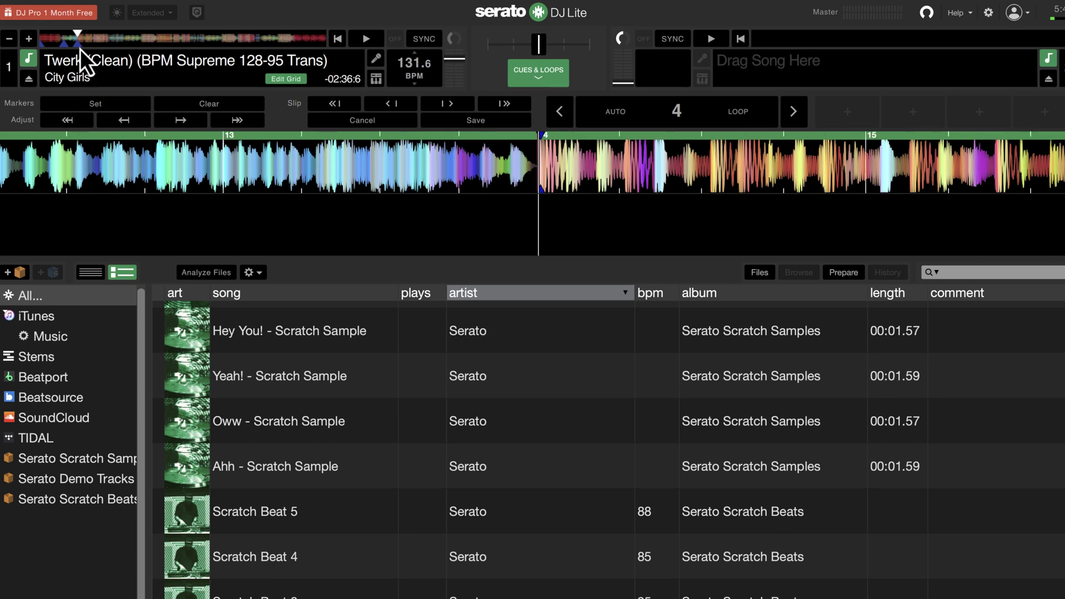
# Play past the tempo-change marker and try nudging the grid spacing there to 131.9 BPM
pyautogui.moveTo(79, 44)
pyautogui.mouseDown()
pyautogui.moveTo(63, 42)
pyautogui.moveTo(77, 43)
pyautogui.mouseUp()
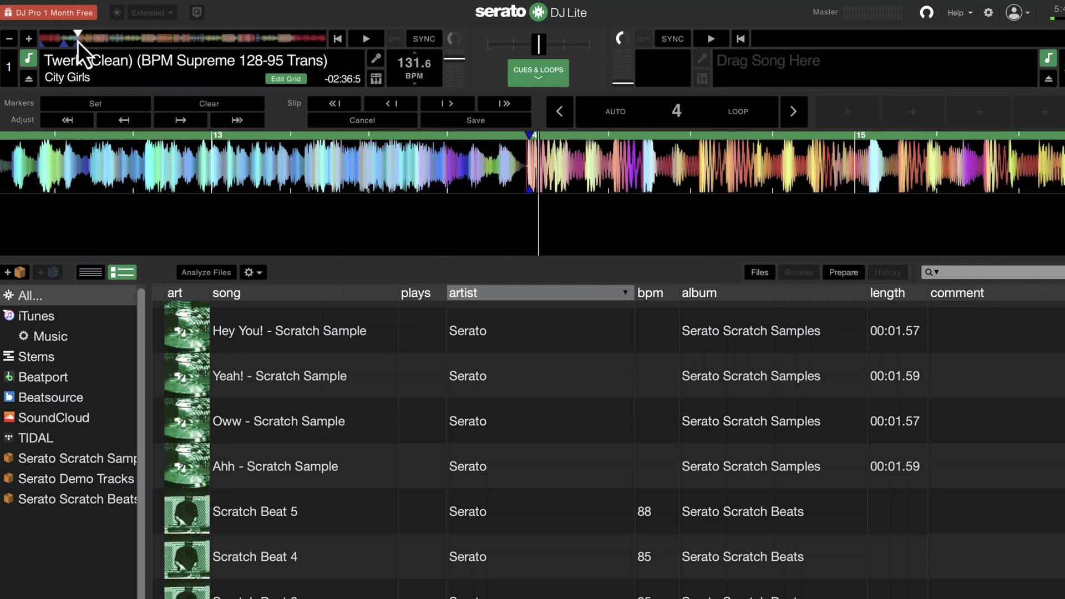
pyautogui.moveTo(172, 133); pyautogui.dragTo(201, 157)
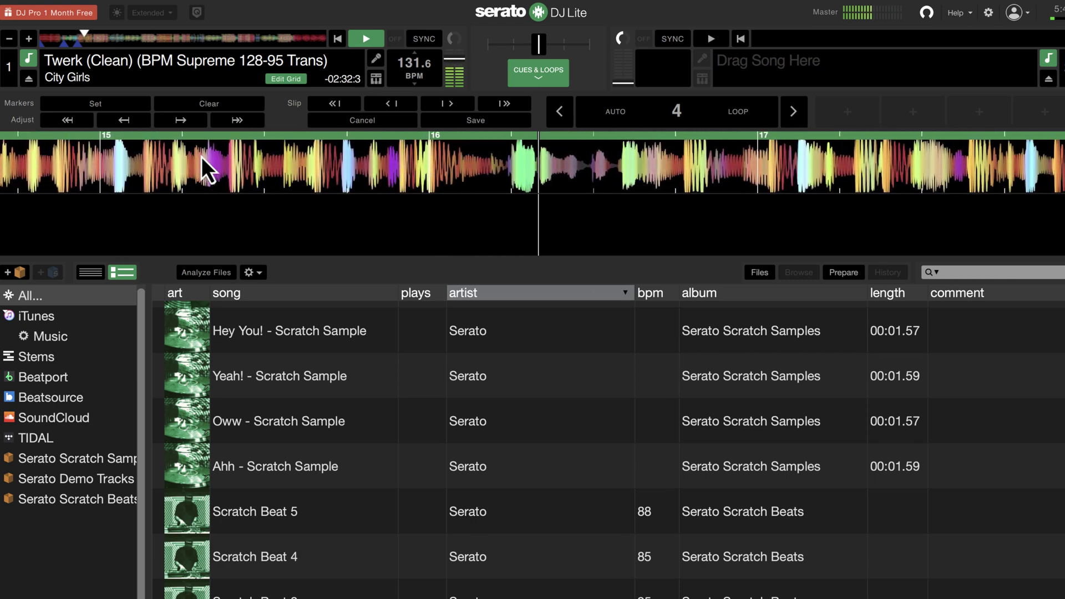
pyautogui.press('w')
pyautogui.moveTo(476, 161); pyautogui.dragTo(483, 162)
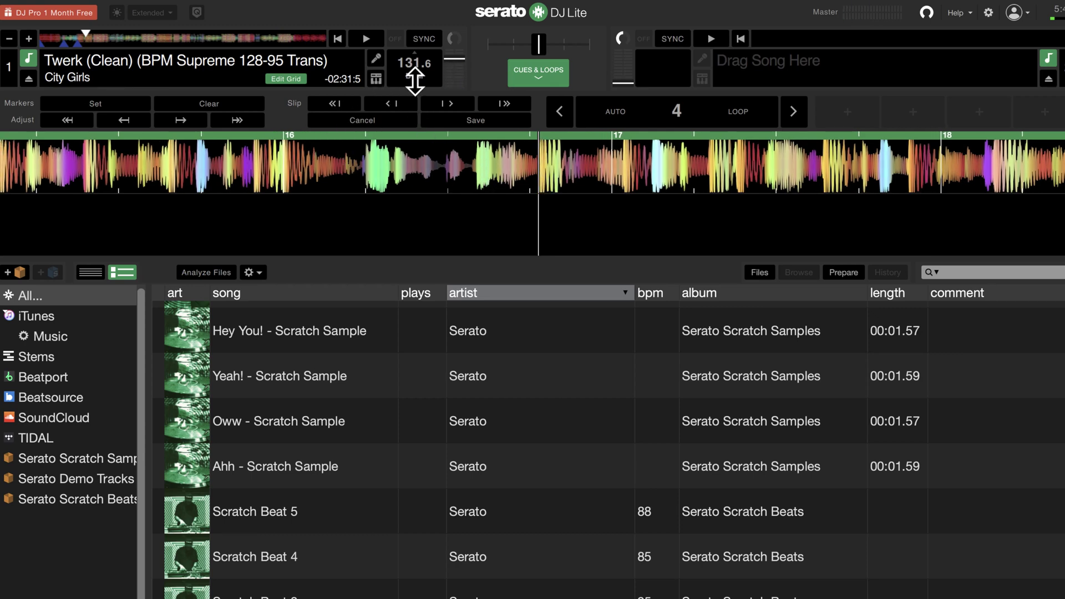
pyautogui.click(147, 126)
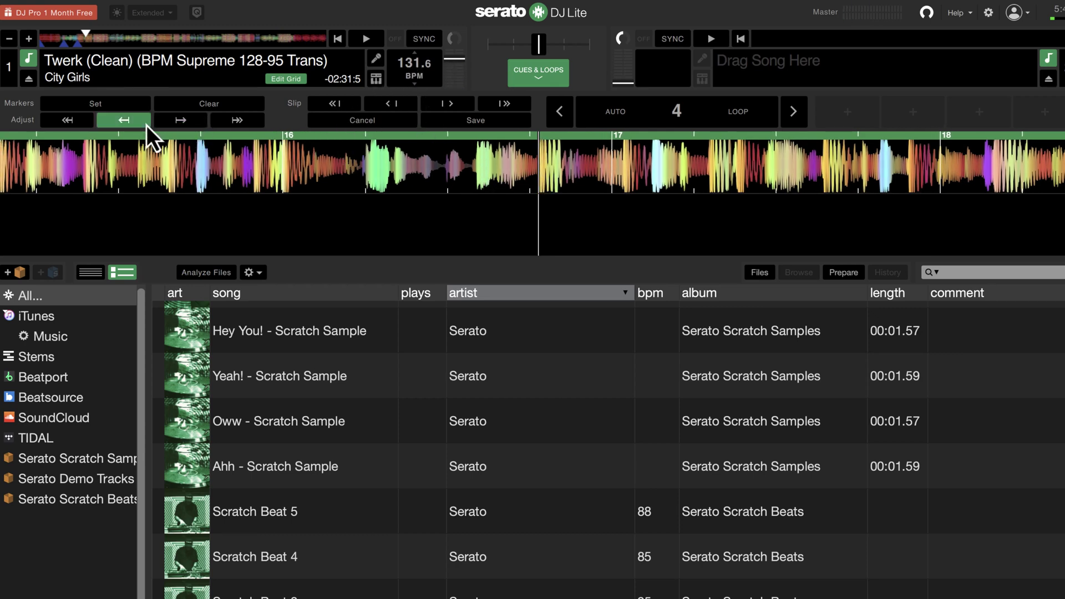
pyautogui.click(182, 121)
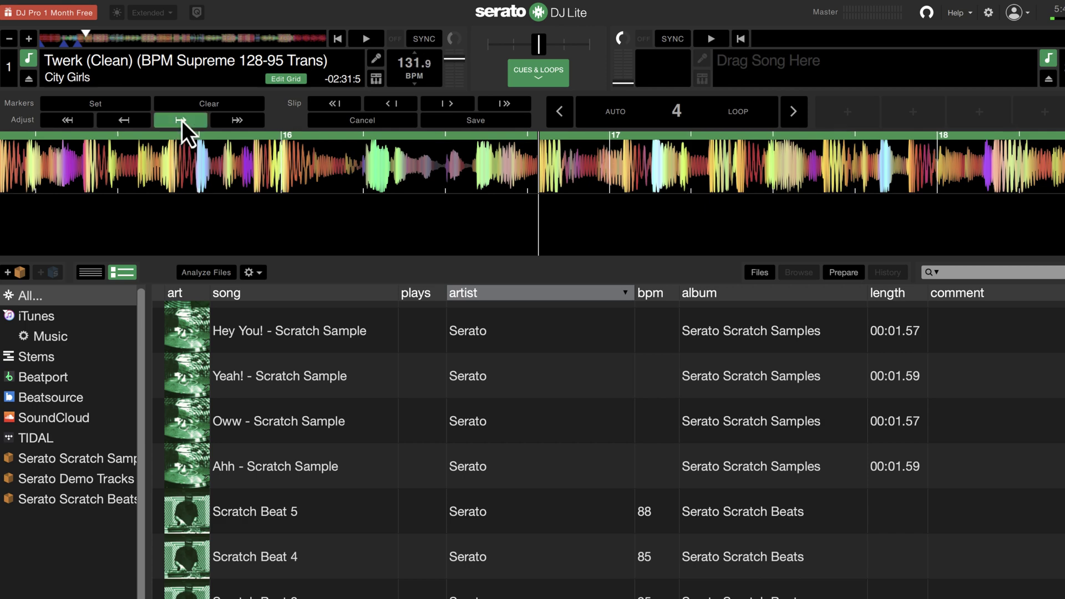
# Widen the beatgrid spacing after the tempo-change marker to 94.9 BPM, aligning it to the downbeat at about 2:31.6 remaining
pyautogui.click(76, 43)
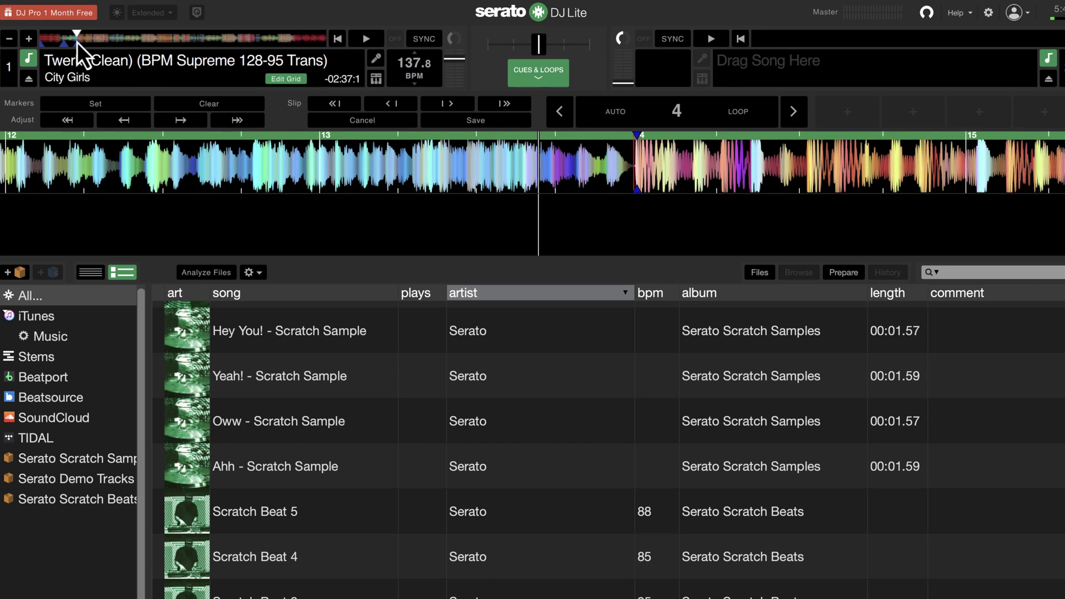
pyautogui.click(88, 44)
pyautogui.moveTo(87, 45); pyautogui.dragTo(79, 48)
pyautogui.moveTo(254, 160); pyautogui.dragTo(271, 162)
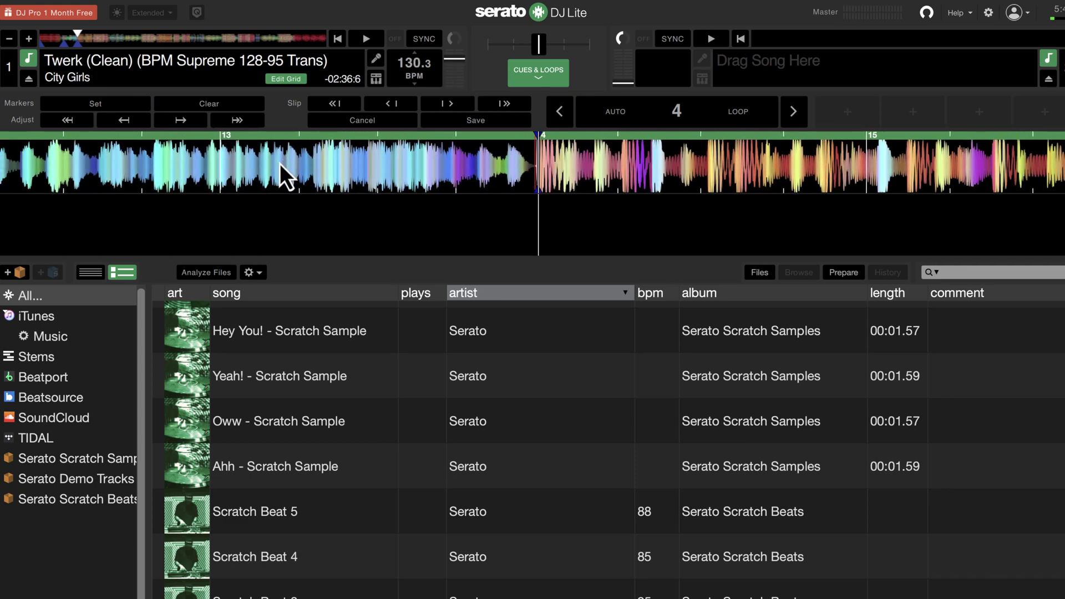
pyautogui.press('space')
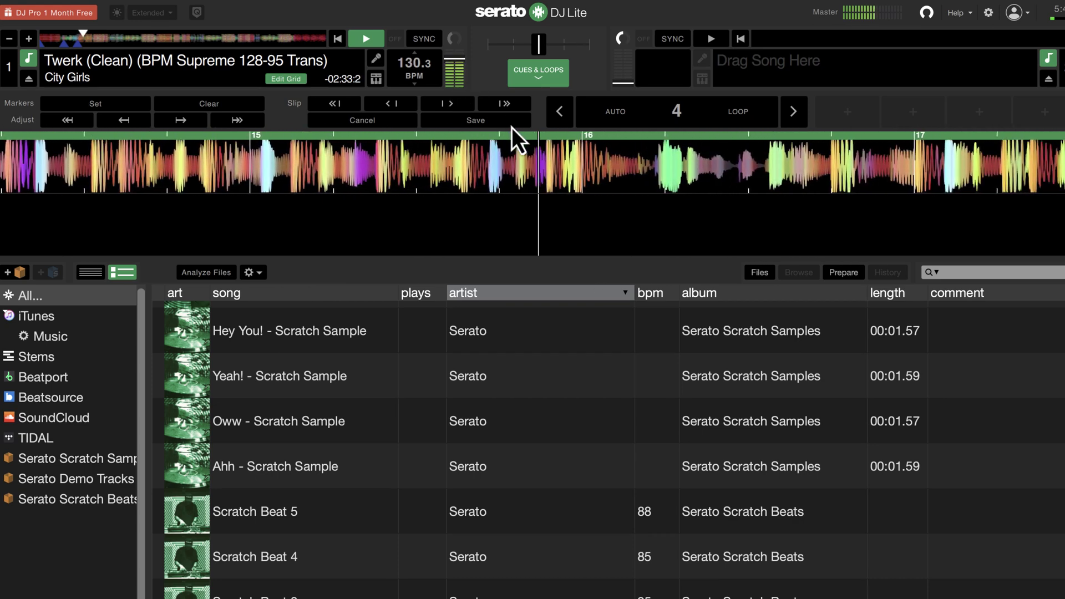
pyautogui.press('space')
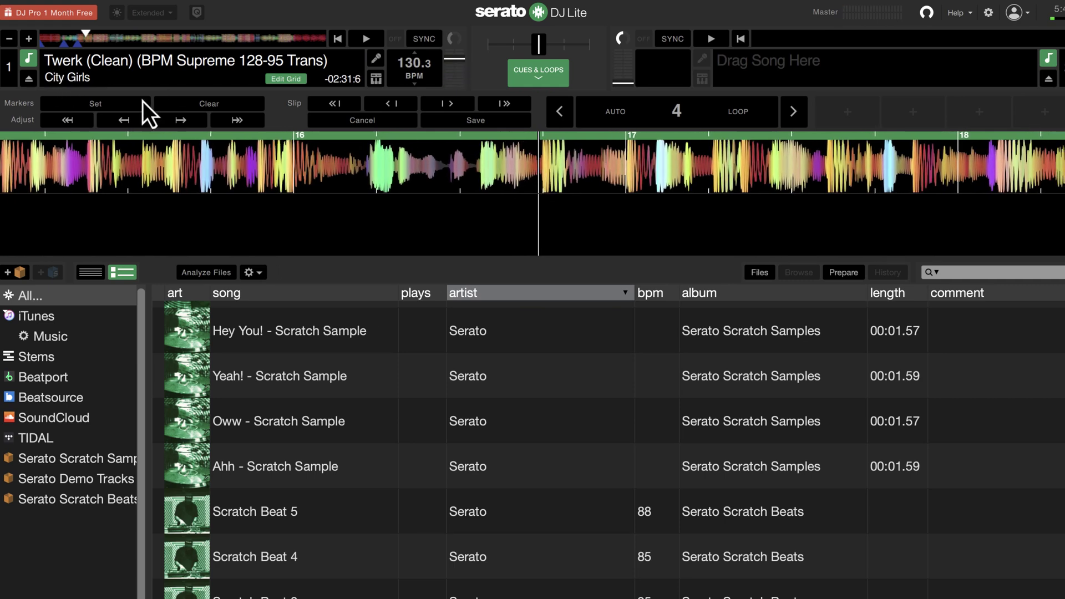
pyautogui.click(236, 120)
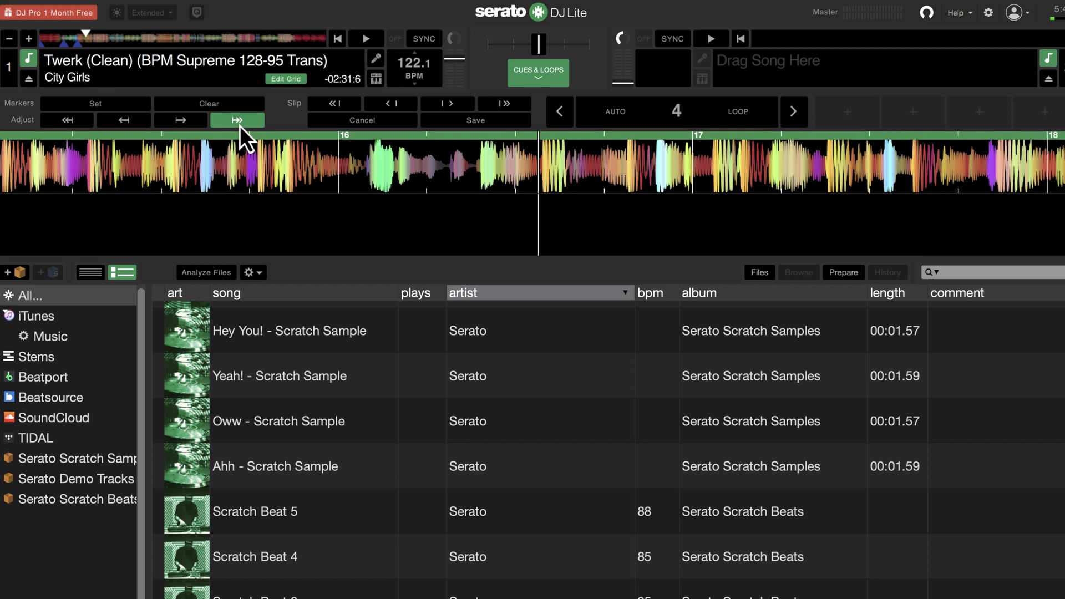
pyautogui.moveTo(240, 126); pyautogui.dragTo(240, 126)
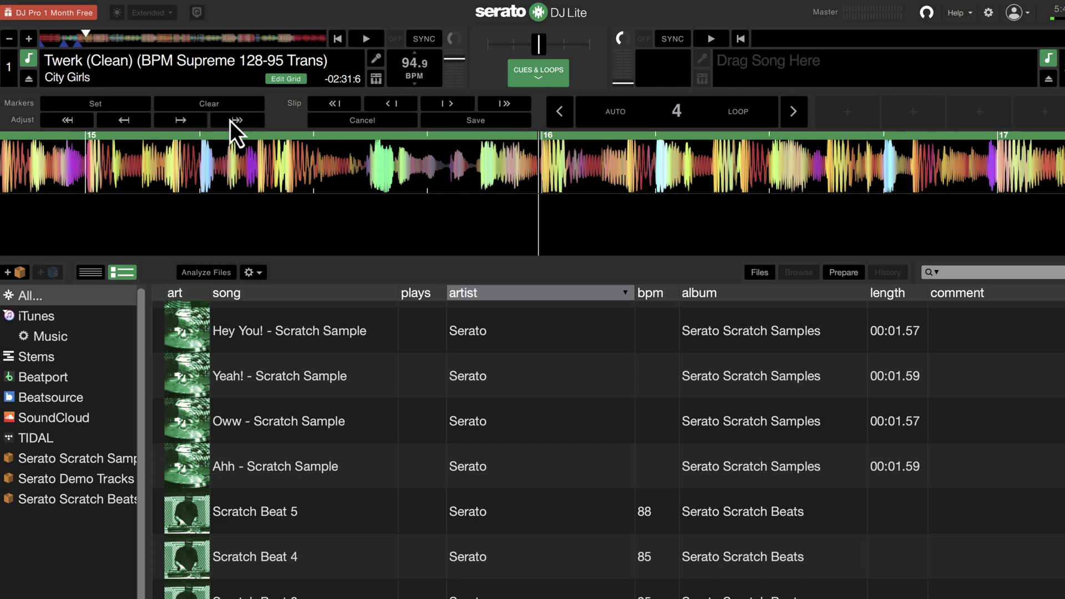
pyautogui.click(160, 118)
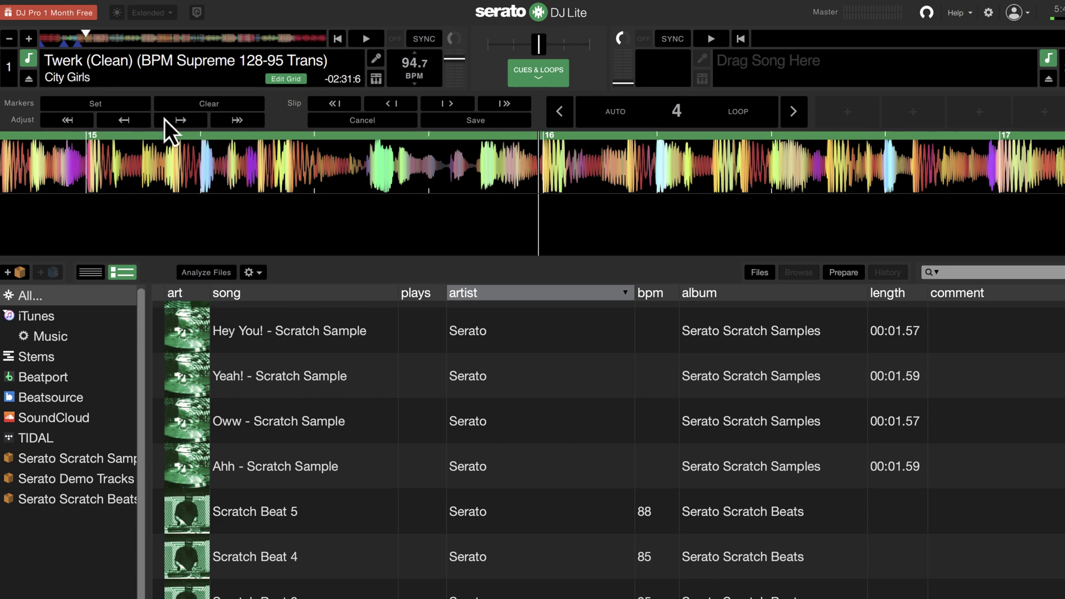
pyautogui.click(143, 120)
pyautogui.click(167, 122)
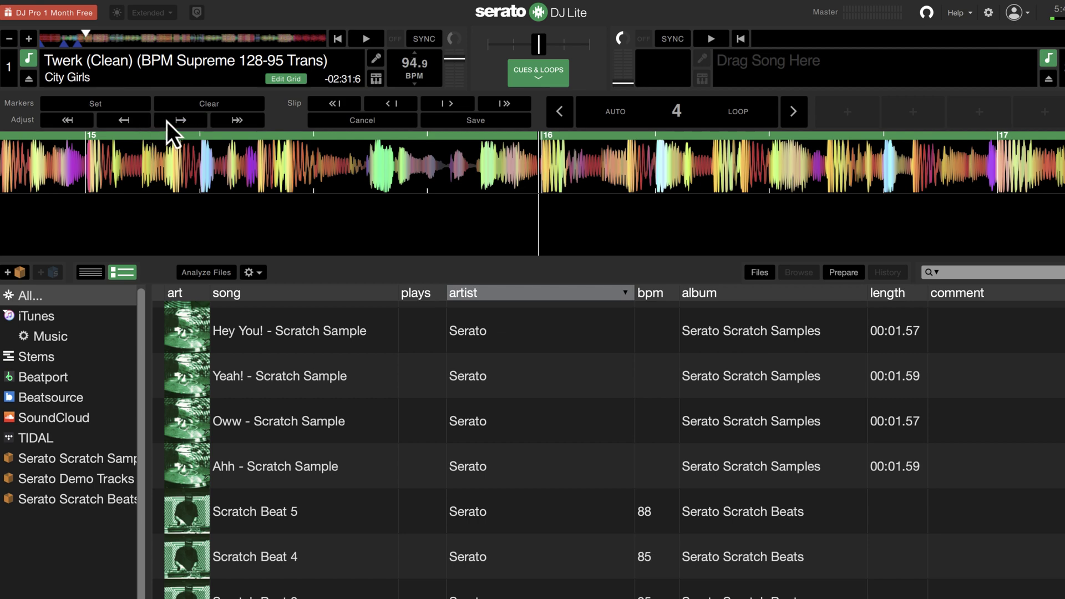
# Fine-tune the grid spacing to 95.0 BPM so bar 68 lands on the downbeat with about 0:20.2 remaining
pyautogui.click(294, 43)
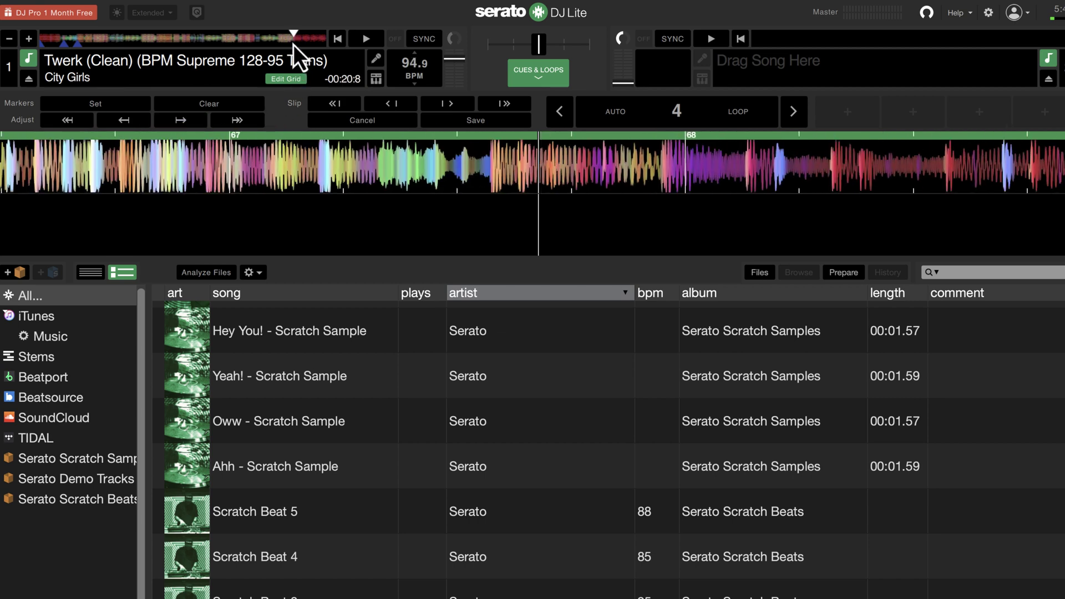
pyautogui.moveTo(515, 190); pyautogui.dragTo(411, 192)
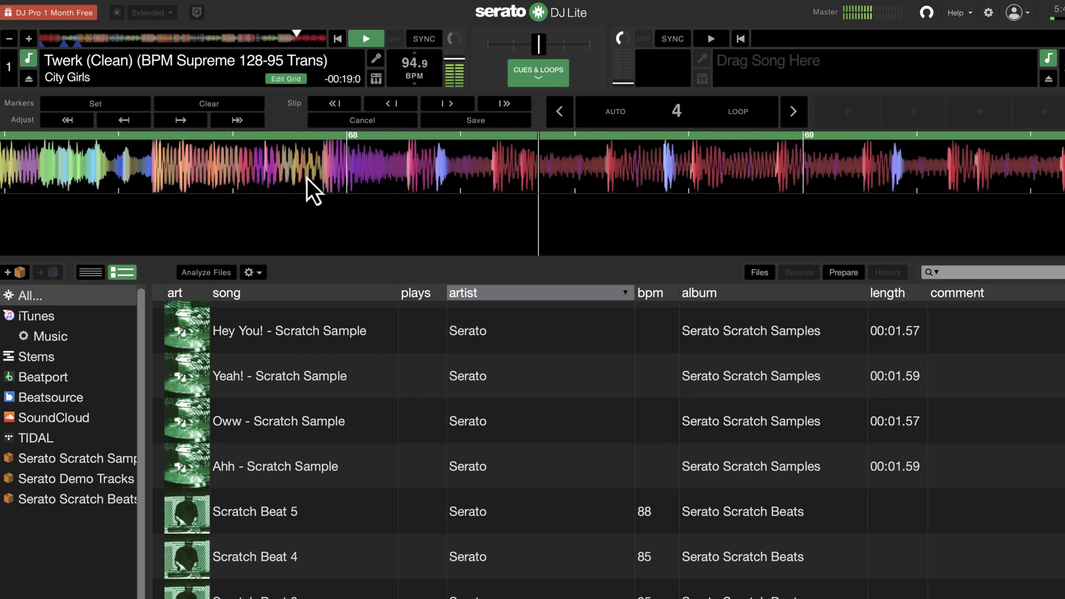
pyautogui.moveTo(307, 178); pyautogui.dragTo(569, 156)
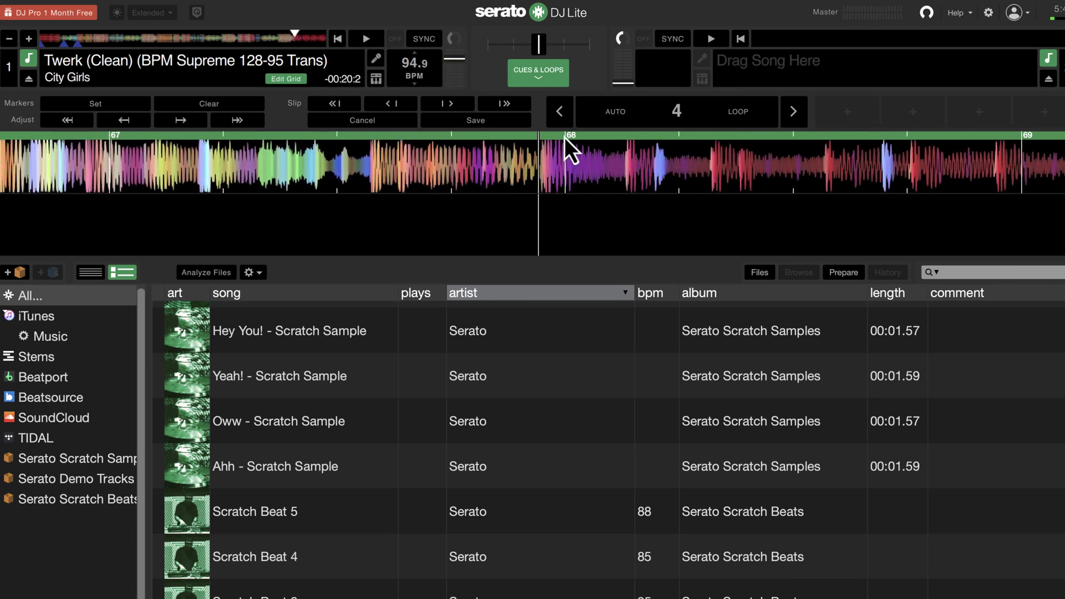
pyautogui.click(137, 123)
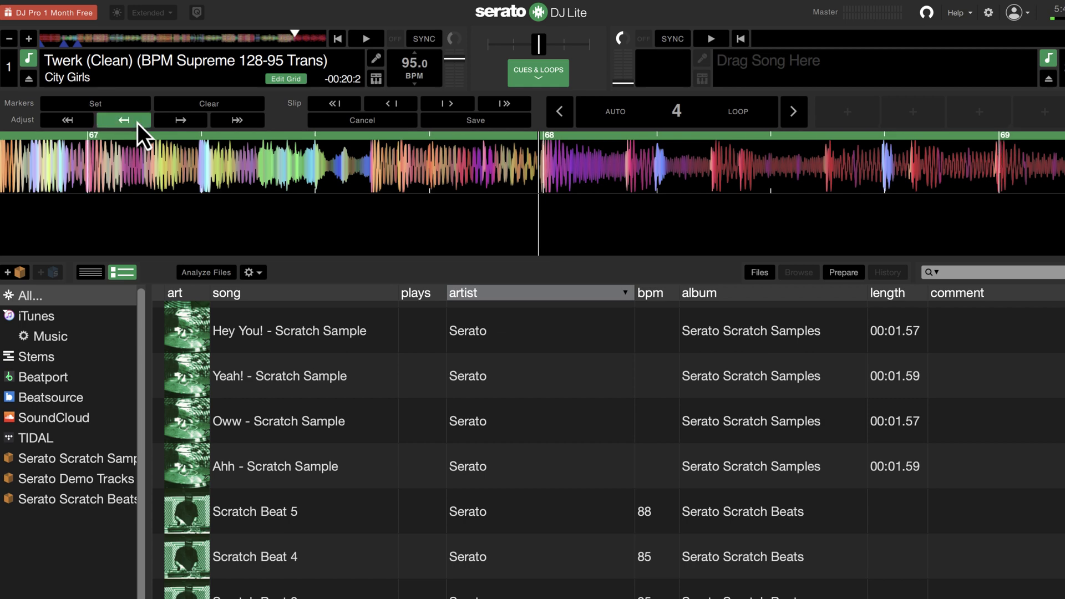
pyautogui.click(138, 122)
pyautogui.click(137, 122)
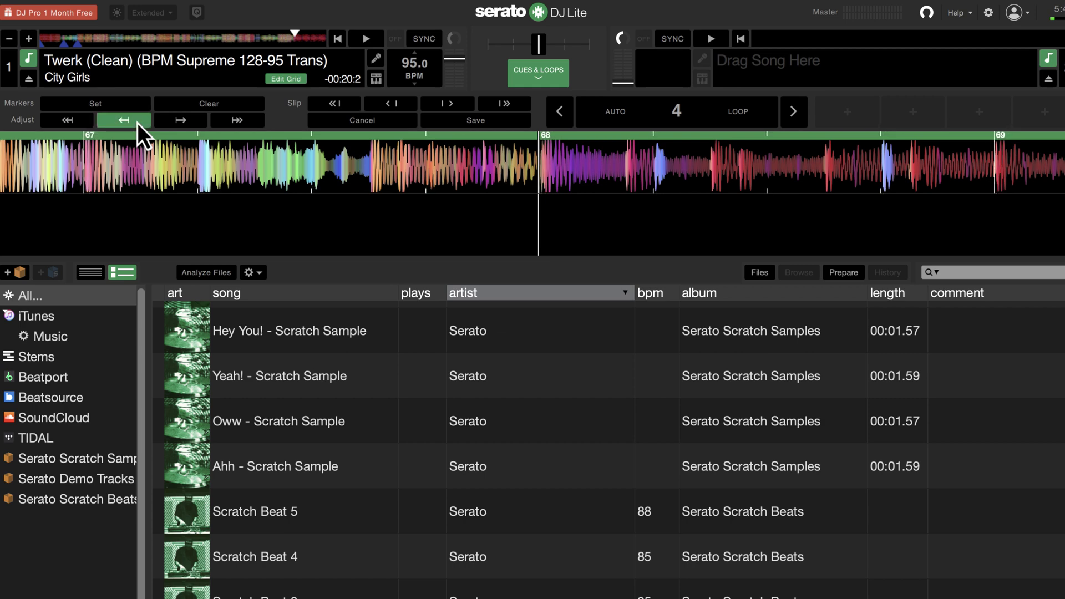
pyautogui.click(176, 124)
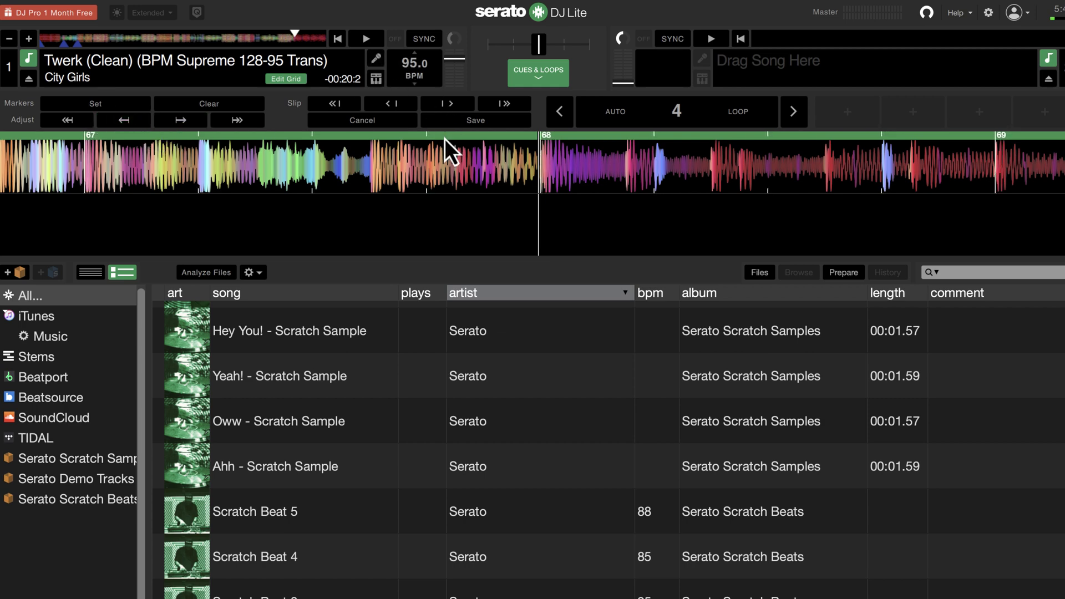
# Play the track on from bar 68 to check the grid, then scan back to the early 95 BPM section
pyautogui.press('space')
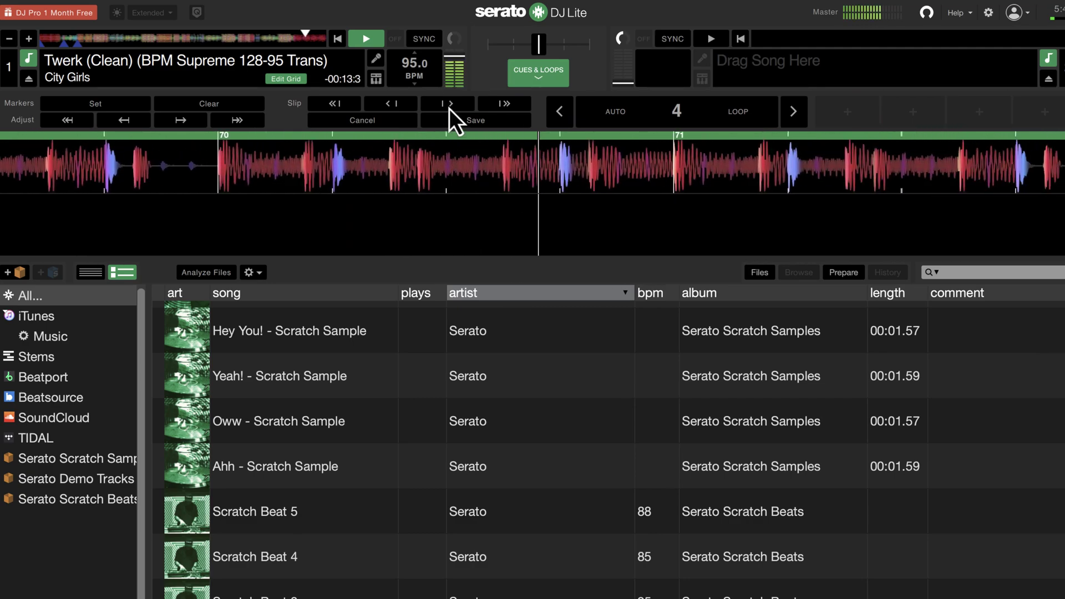
pyautogui.press('space')
pyautogui.click(301, 39)
pyautogui.moveTo(302, 39)
pyautogui.mouseDown()
pyautogui.moveTo(47, 40)
pyautogui.moveTo(82, 46)
pyautogui.mouseUp()
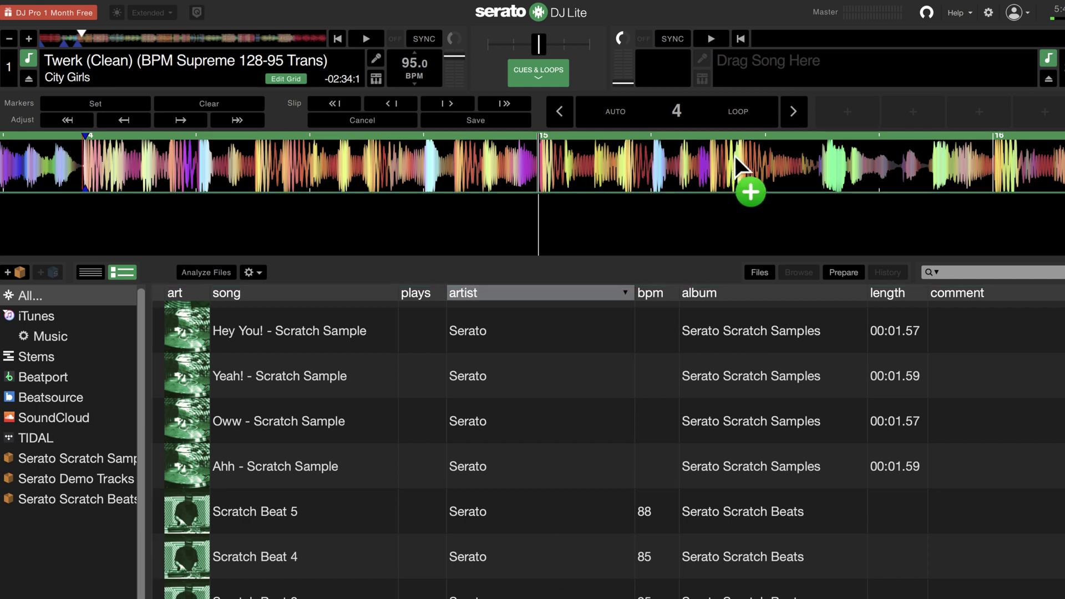
# Load Party Rock Anthem onto the second deck, cue it near its end, and return the Twerk track to its start
pyautogui.moveTo(735, 155); pyautogui.dragTo(772, 60)
pyautogui.click(1010, 38)
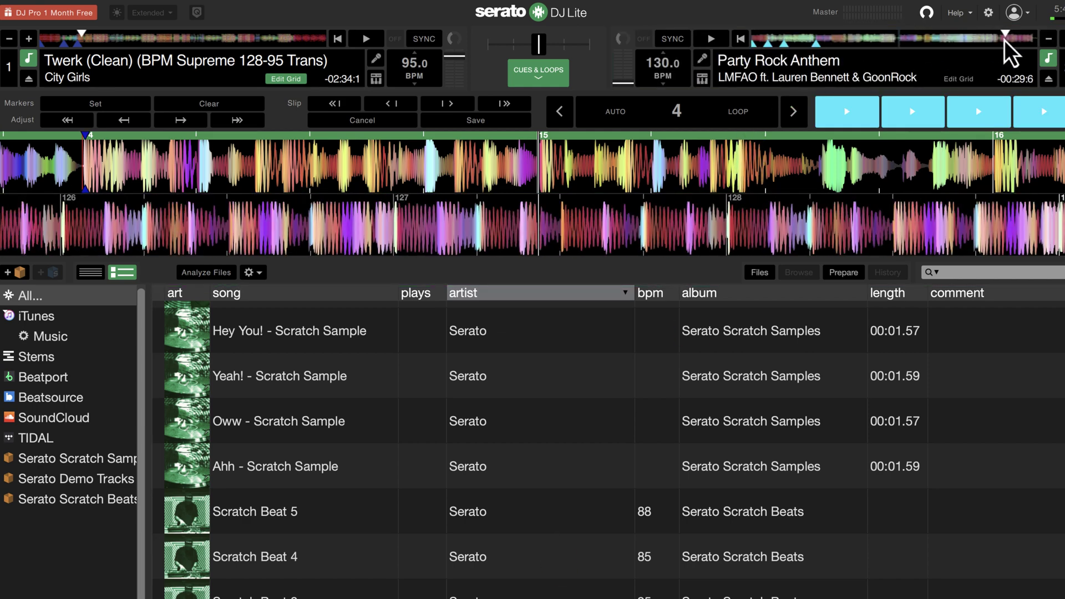
pyautogui.click(45, 37)
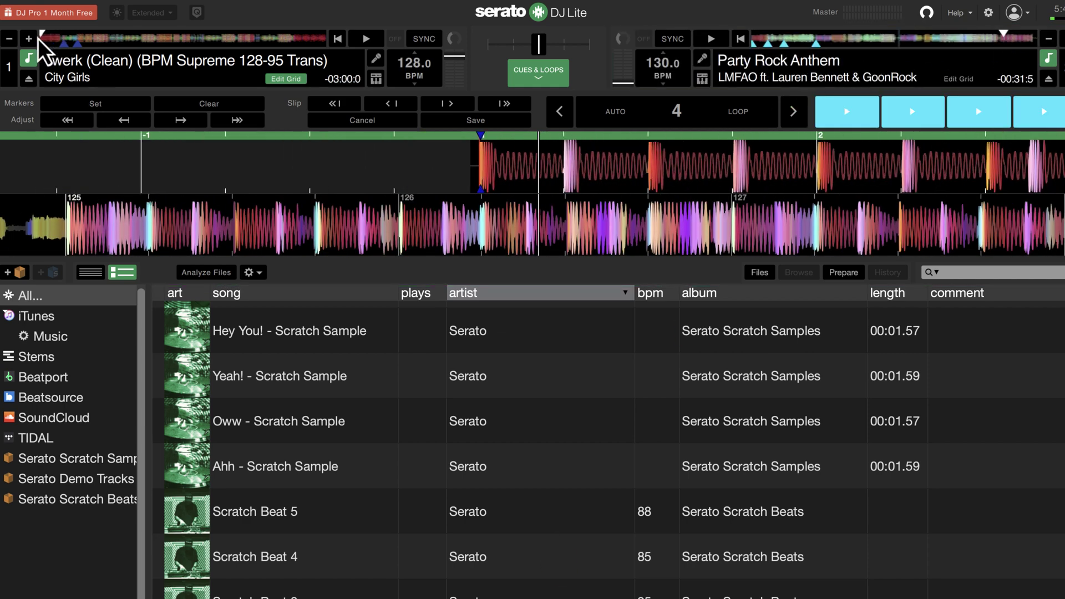
# Sync the Twerk track to 130.0 BPM and line up its first grid marker with bar 125 of Party Rock Anthem
pyautogui.click(425, 39)
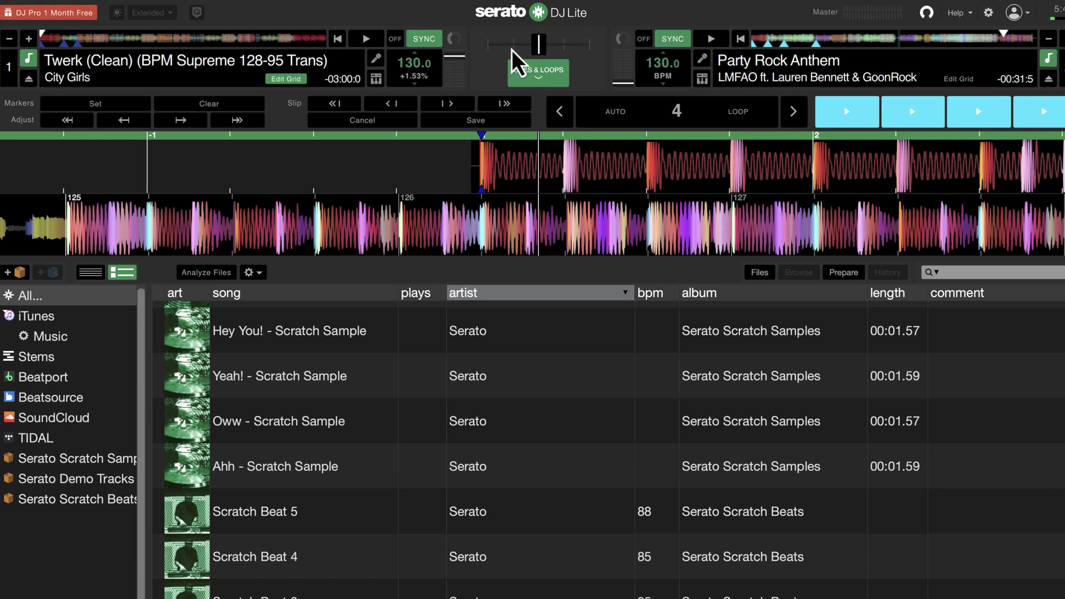
pyautogui.moveTo(380, 184); pyautogui.dragTo(423, 184)
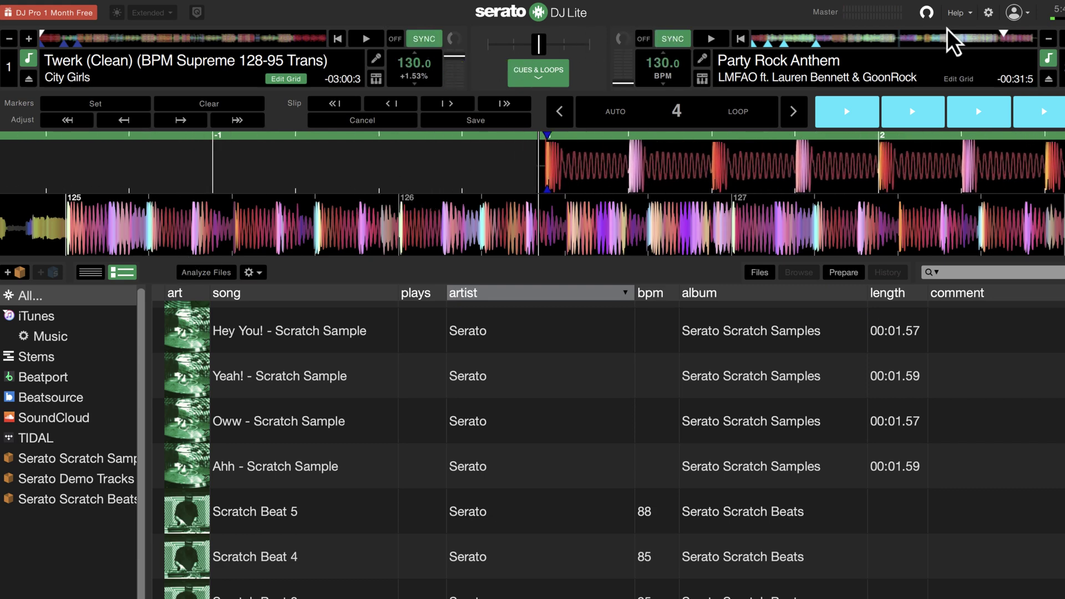
pyautogui.click(1002, 40)
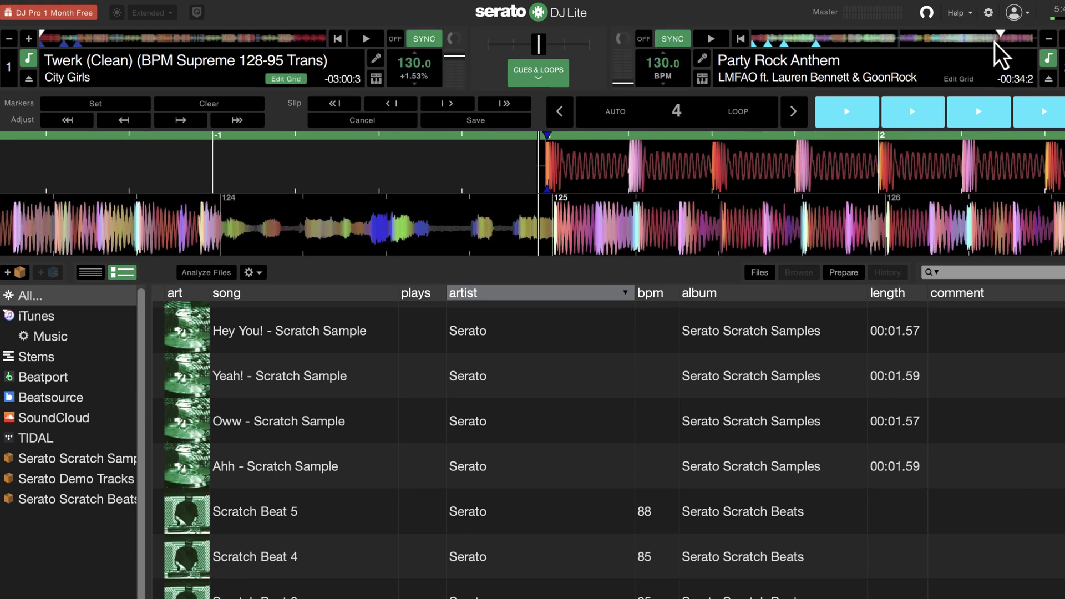
# Play both synced decks together and jump Twerk to its closing 95 BPM section to check beat alignment, then stop playback
pyautogui.press('w')
pyautogui.press('s')
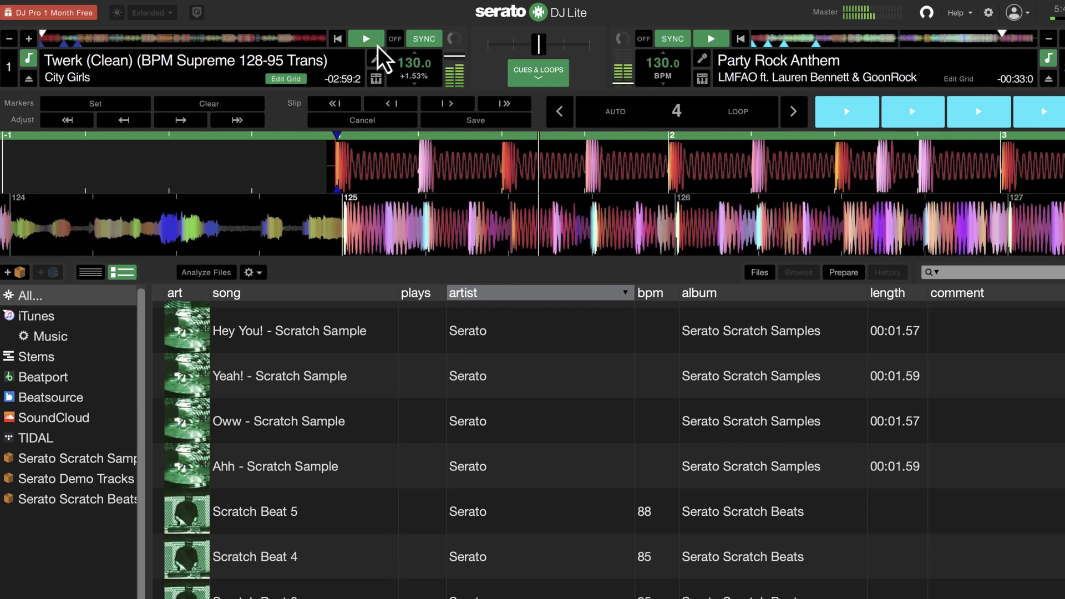
pyautogui.click(438, 39)
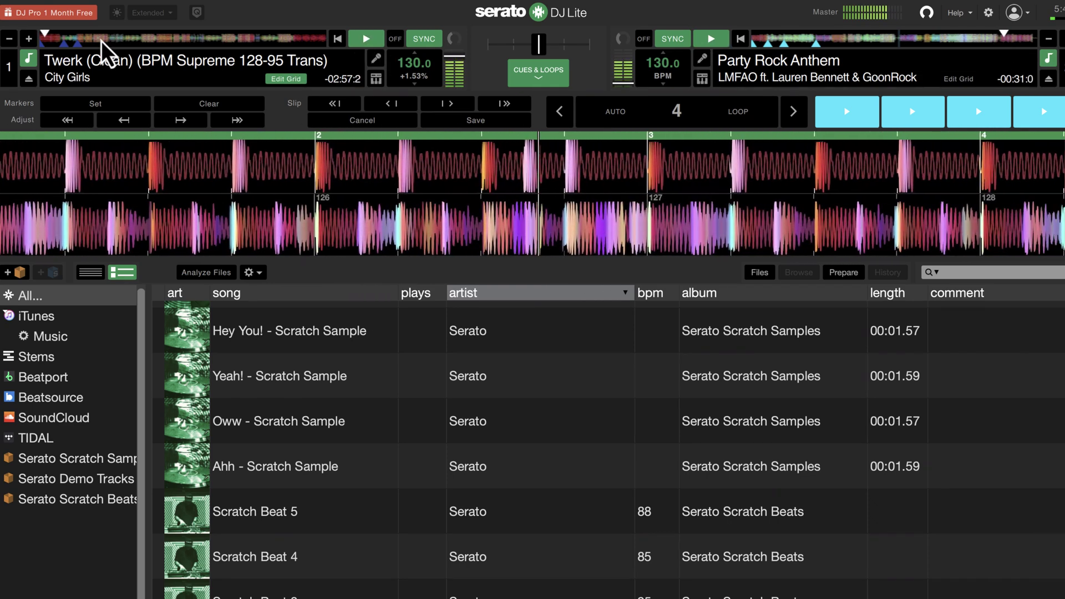
pyautogui.click(296, 41)
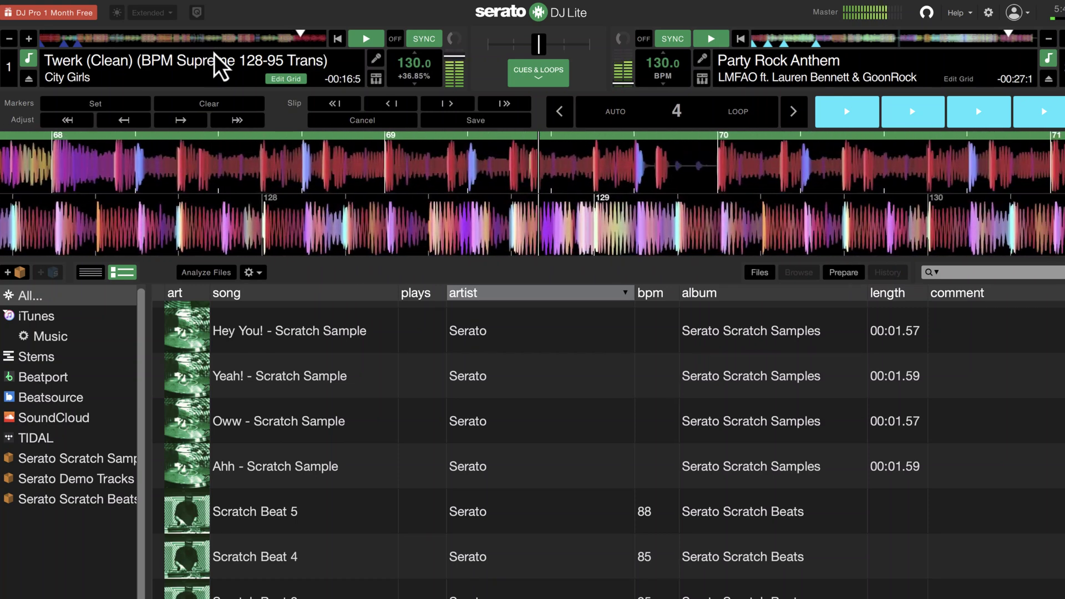
pyautogui.press('space')
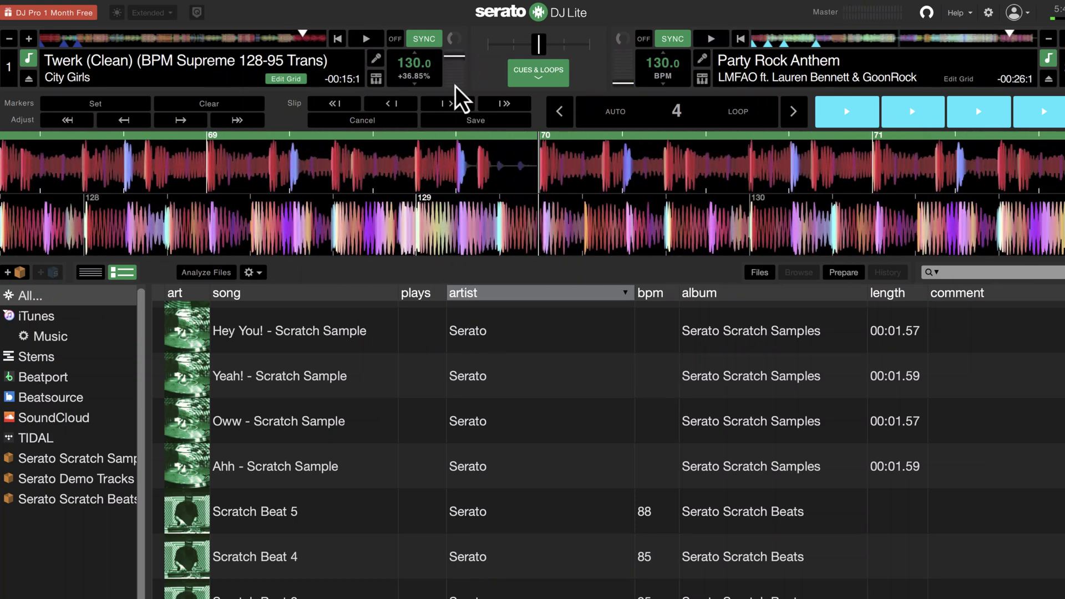
# Turn off sync on the Twerk deck, move to its 95 BPM section, and sync Party Rock Anthem to it at 95.0 BPM
pyautogui.click(61, 39)
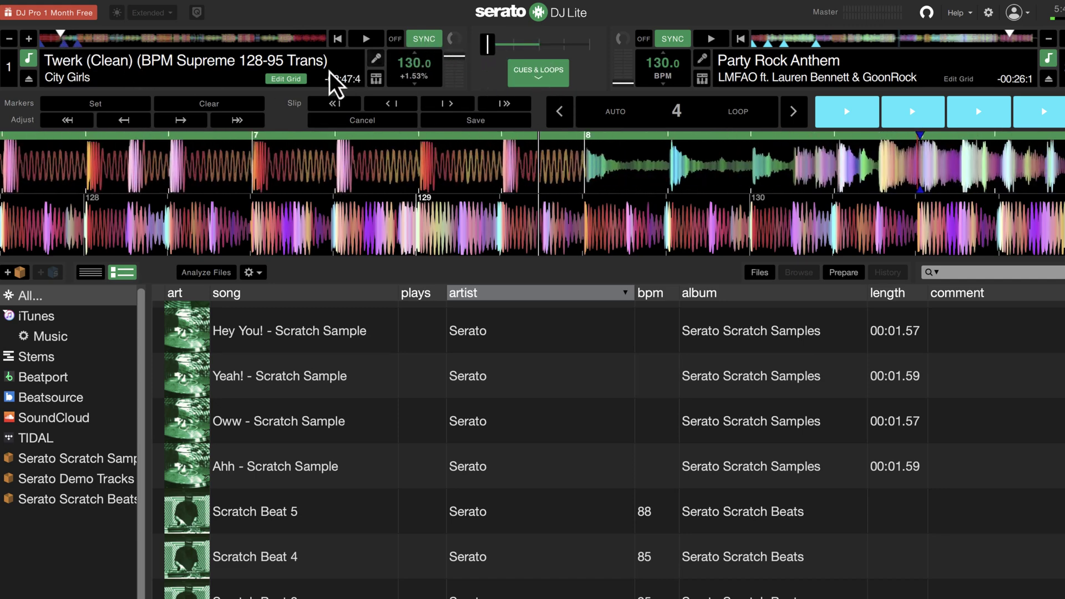
pyautogui.click(408, 42)
pyautogui.moveTo(108, 36); pyautogui.dragTo(274, 45)
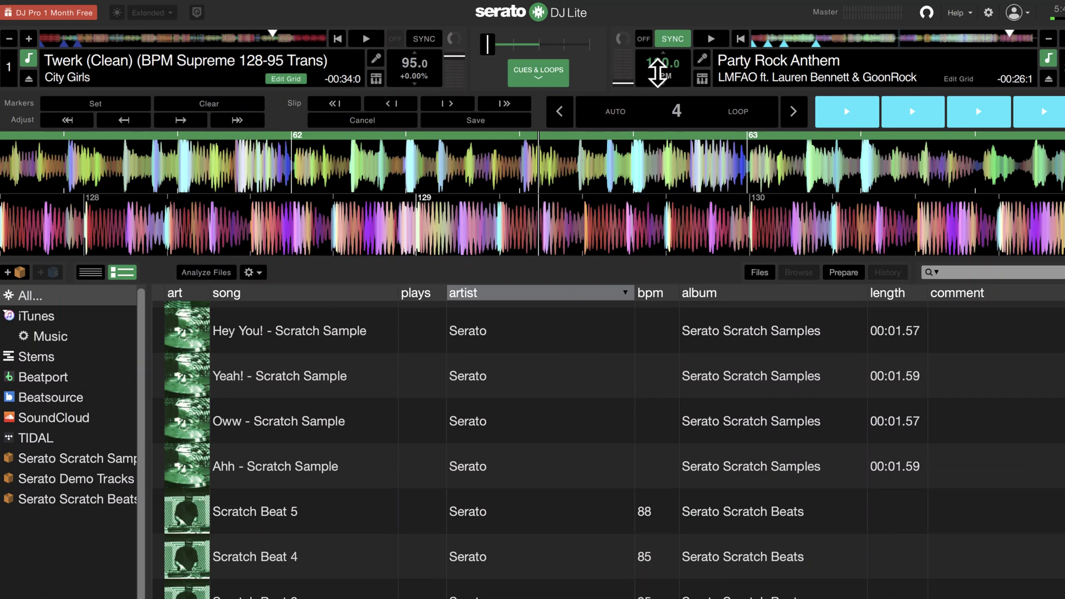
pyautogui.click(682, 42)
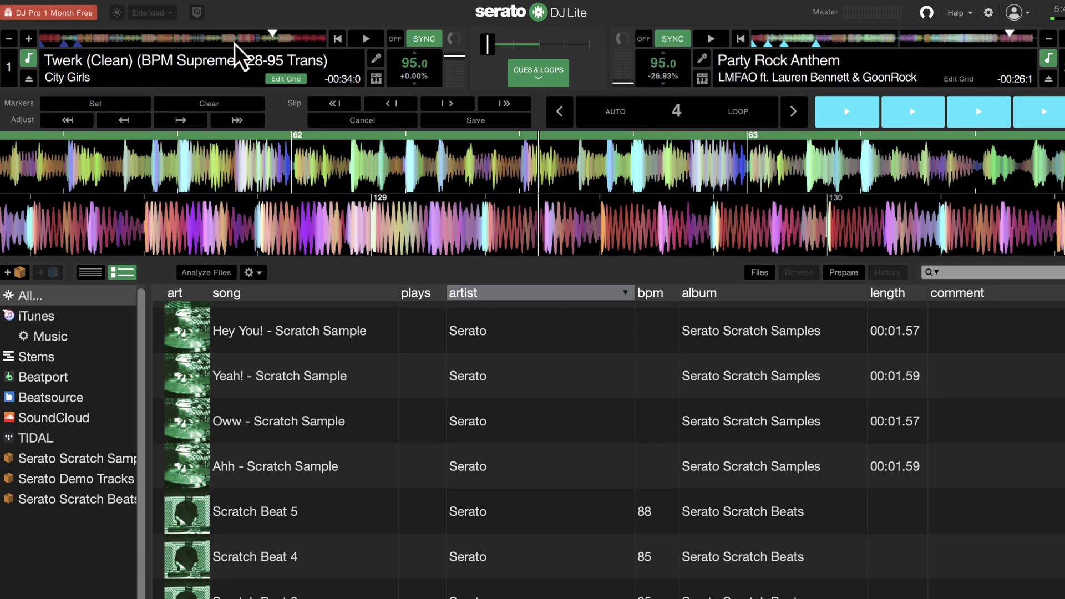
pyautogui.moveTo(60, 34); pyautogui.dragTo(255, 57)
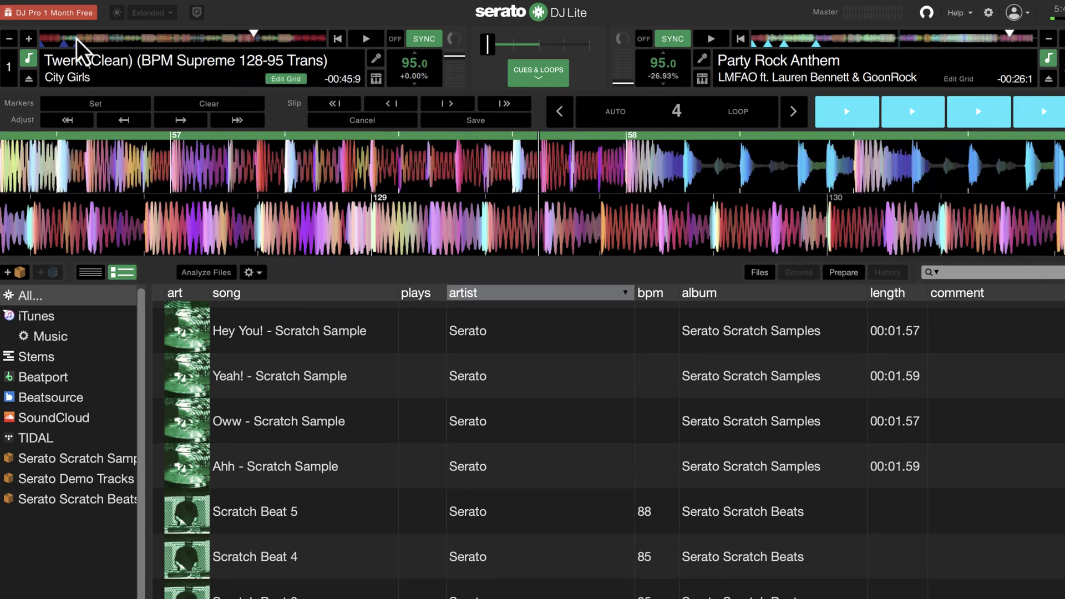